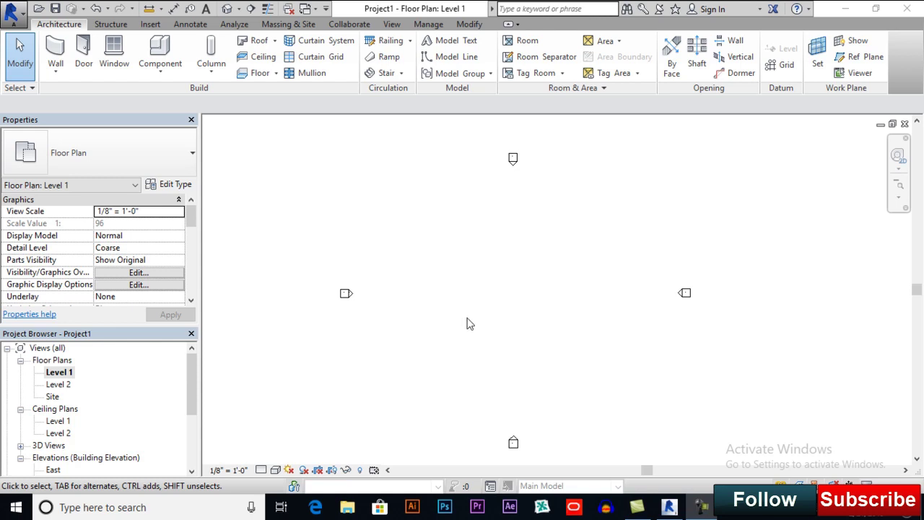
- Draw one horizontal 68'-0" Generic - 8" wall on Level 1 and view it in 3D
left_click(55, 72)
left_click(72, 95)
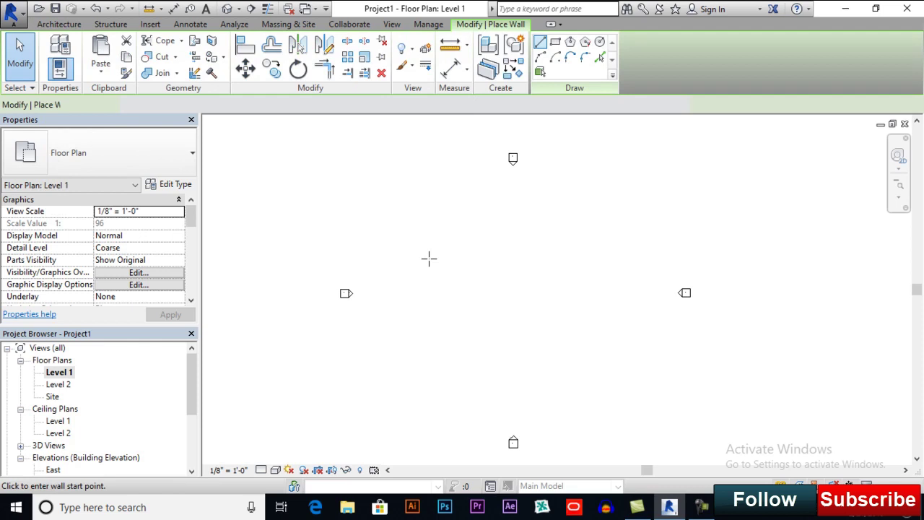
left_click(414, 260)
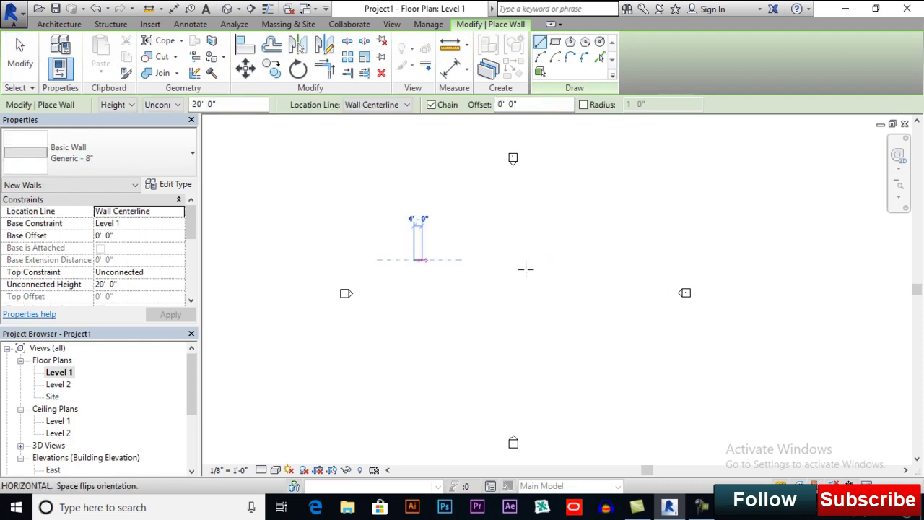
left_click(561, 260)
key("Escape")
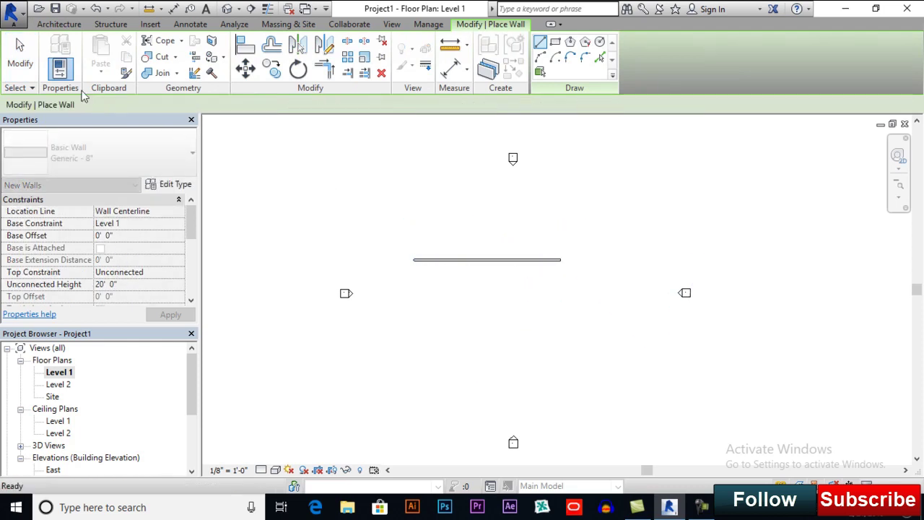
key("Escape")
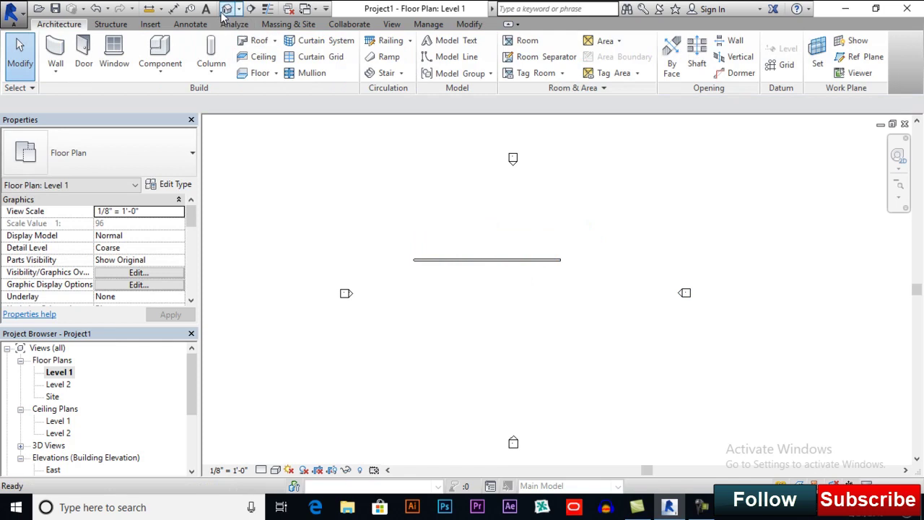
left_click(226, 8)
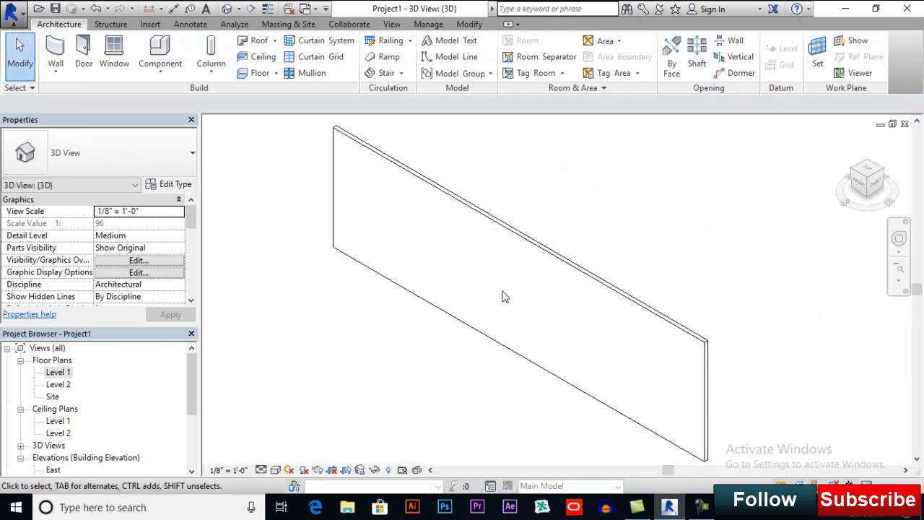
- Edit the wall's profile and show its rectangular outline zoomed in the South elevation
left_click(529, 251)
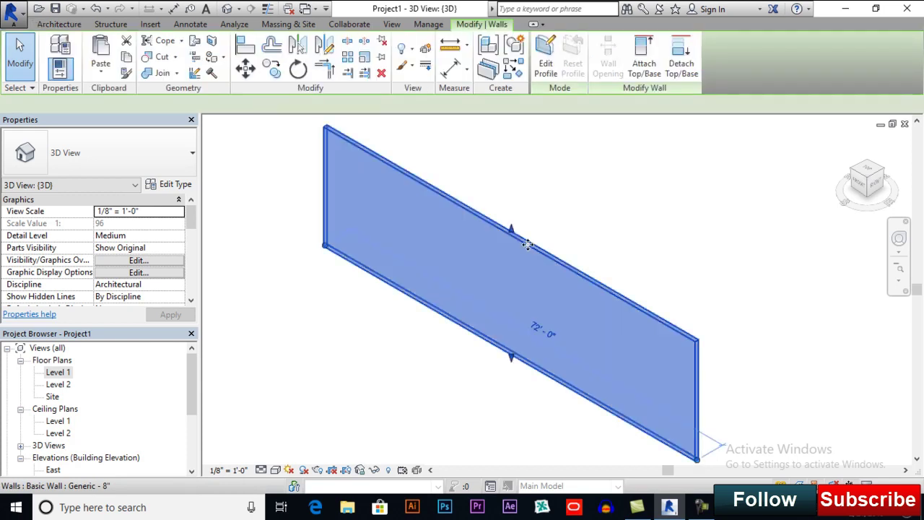
left_click(547, 63)
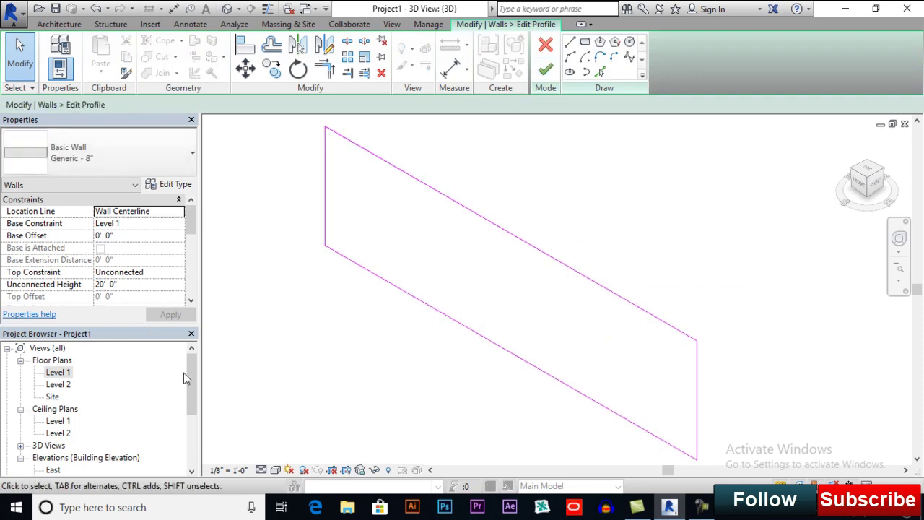
left_click_drag(193, 374, 191, 395)
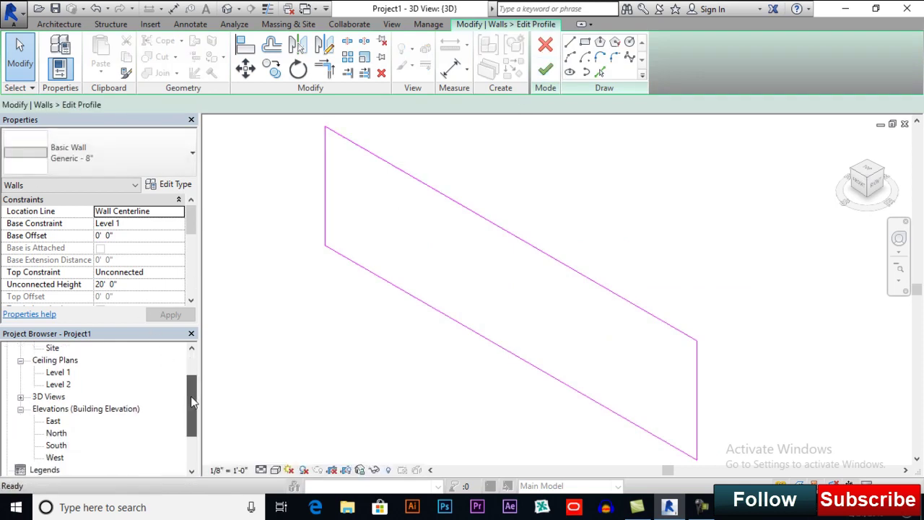
double_click(55, 421)
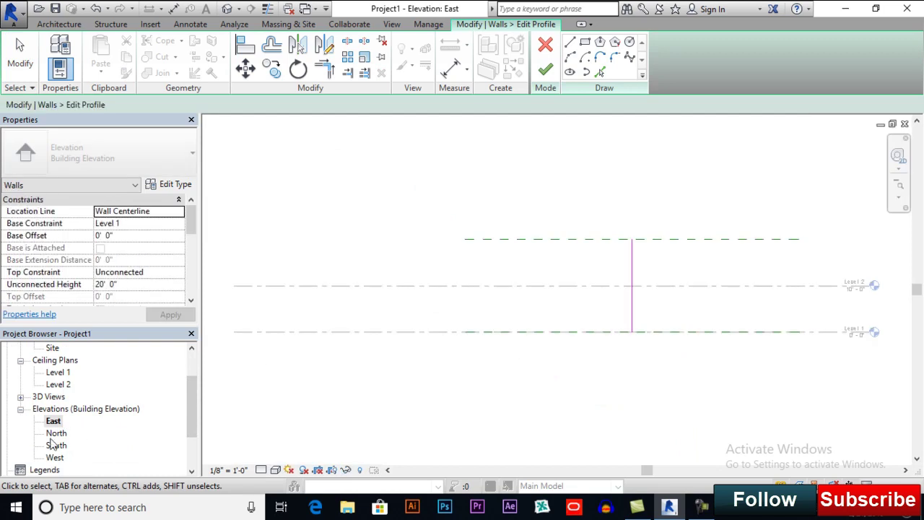
double_click(58, 448)
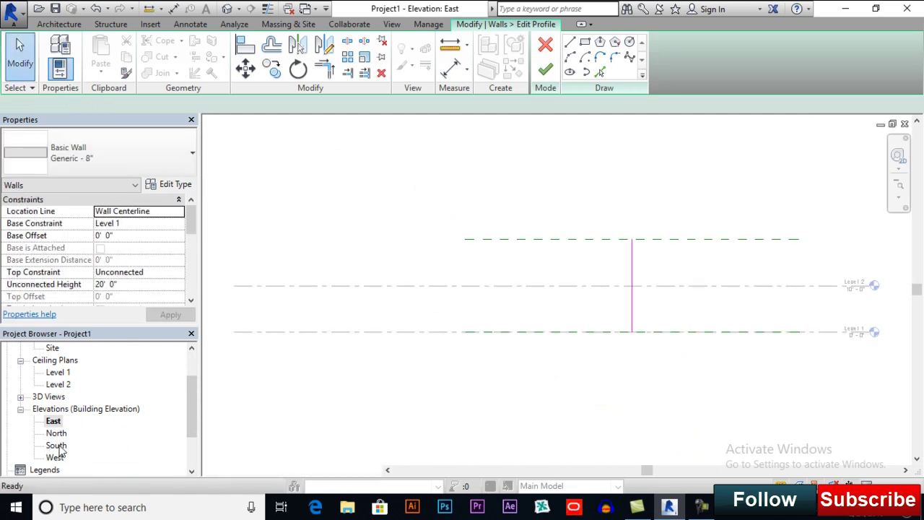
scroll(398, 293, "up", 2)
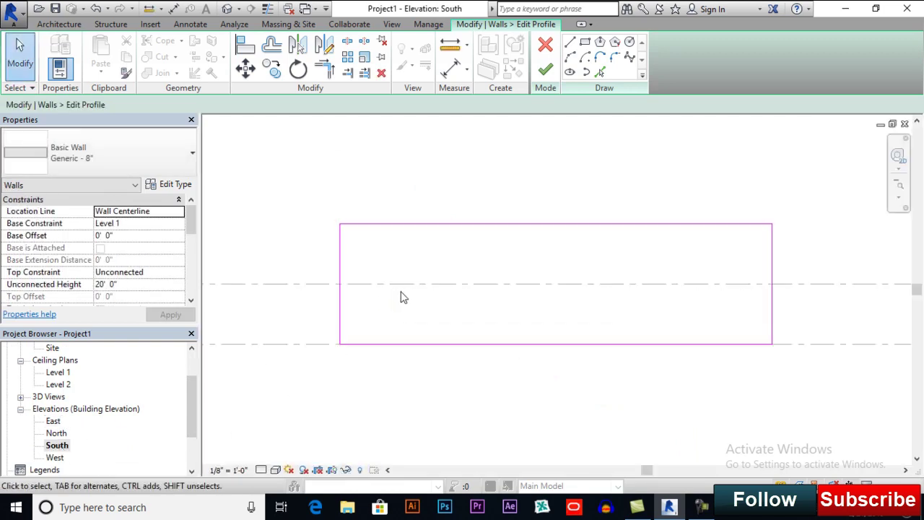
scroll(409, 293, "up", 2)
scroll(325, 269, "down", 1)
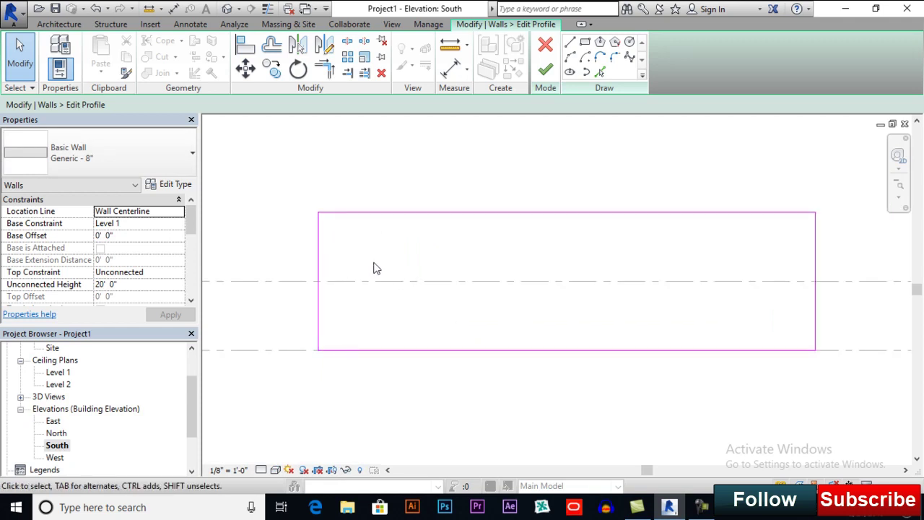
scroll(365, 264, "up", 1)
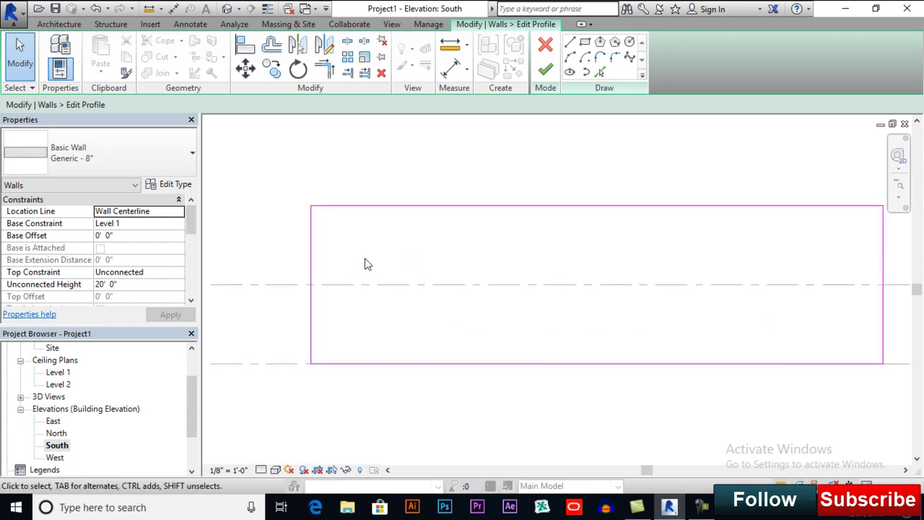
- Sketch a vertical line from the wall's bottom edge up to Level 2
left_click(570, 44)
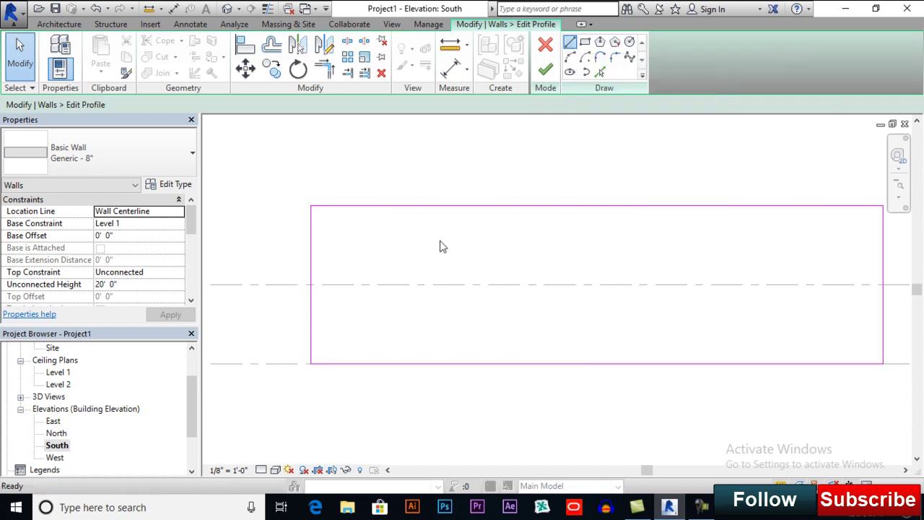
left_click(358, 363)
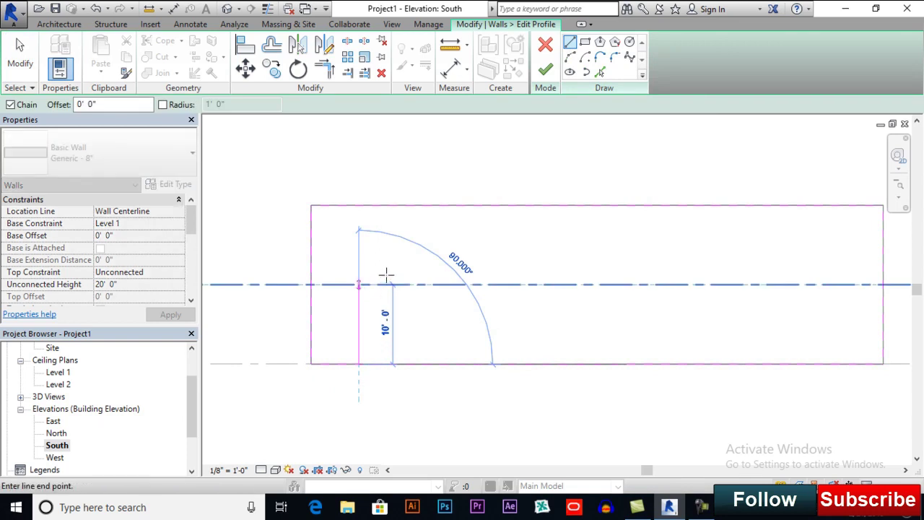
left_click(386, 275)
key("Escape")
key("Escape")
scroll(388, 272, "up", 1)
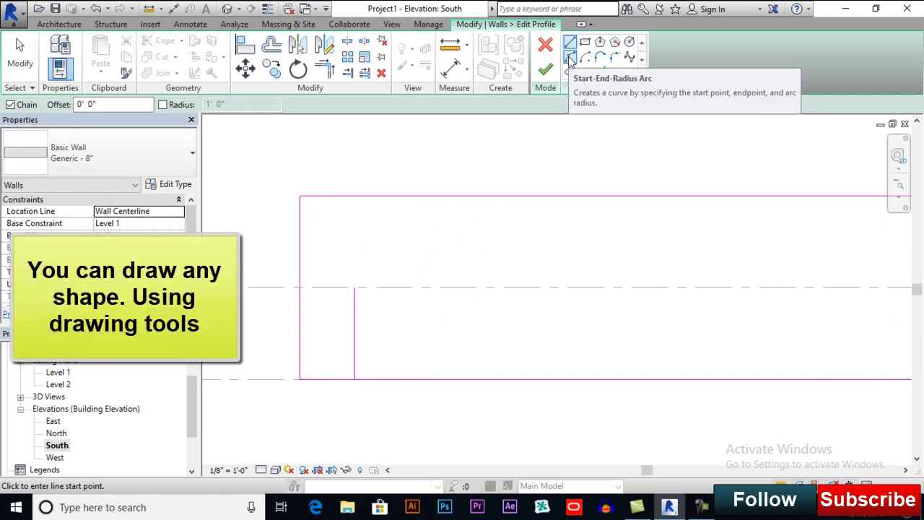
- Add a Start-End-Radius arc curving up and right from the line's top
left_click(570, 59)
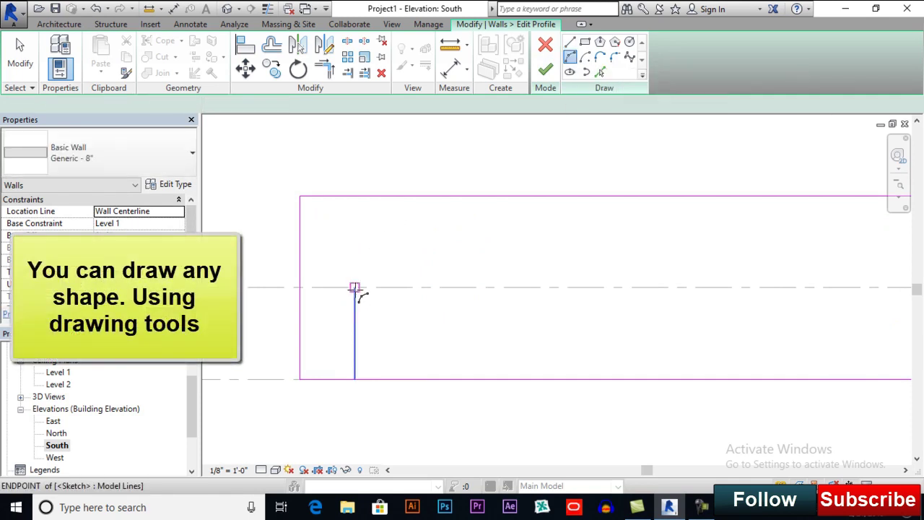
left_click(354, 287)
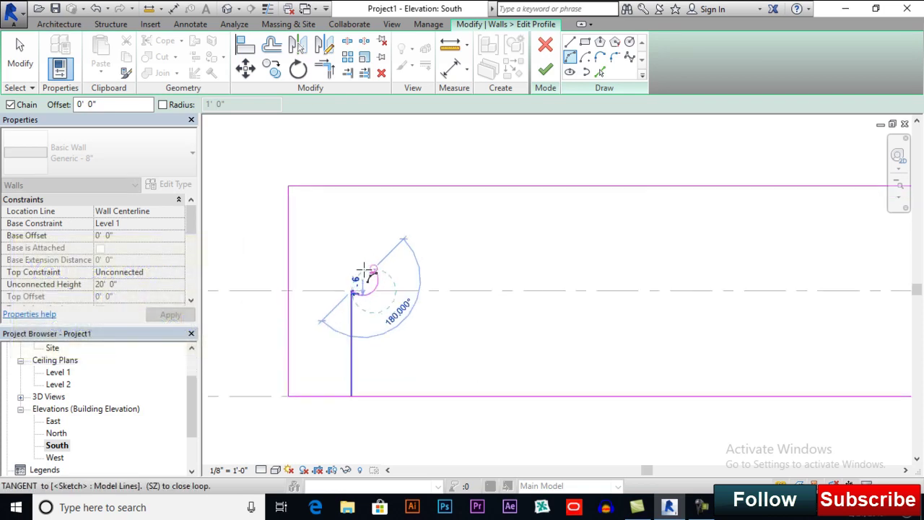
scroll(368, 268, "up", 3)
scroll(363, 269, "up", 1)
left_click(365, 282)
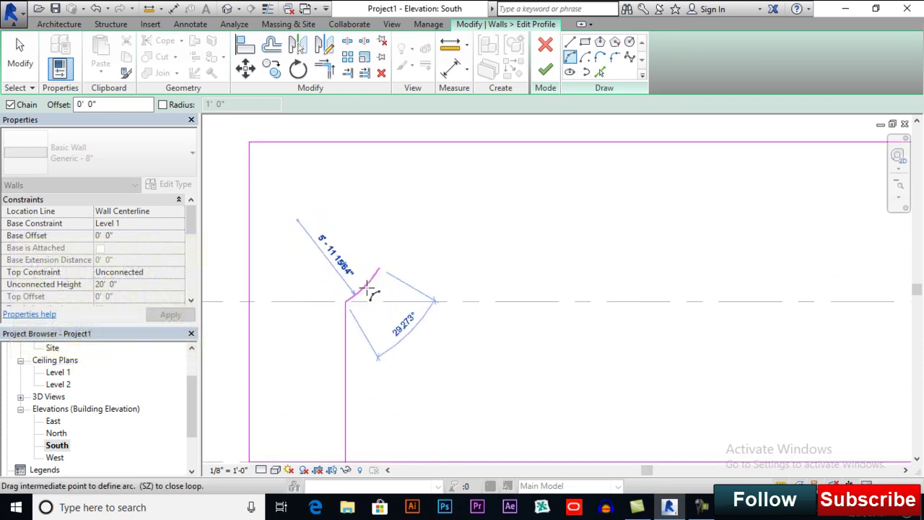
scroll(362, 286, "up", 4)
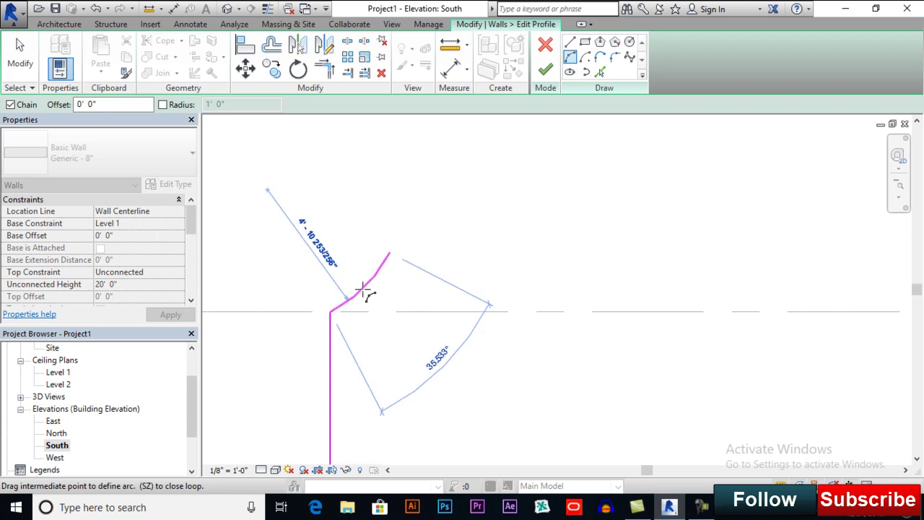
left_click(363, 290)
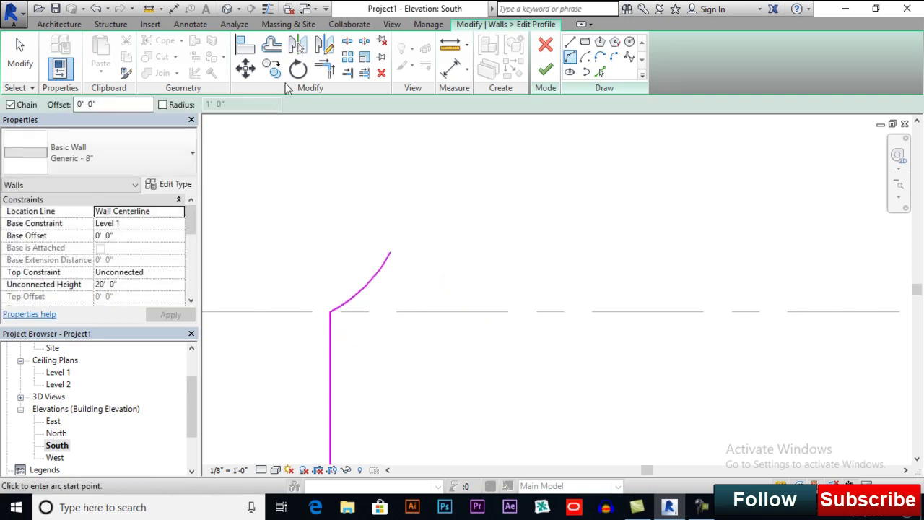
- Copy the arc twice, each from its lower to its upper endpoint, forming three chained arcs
key("Escape")
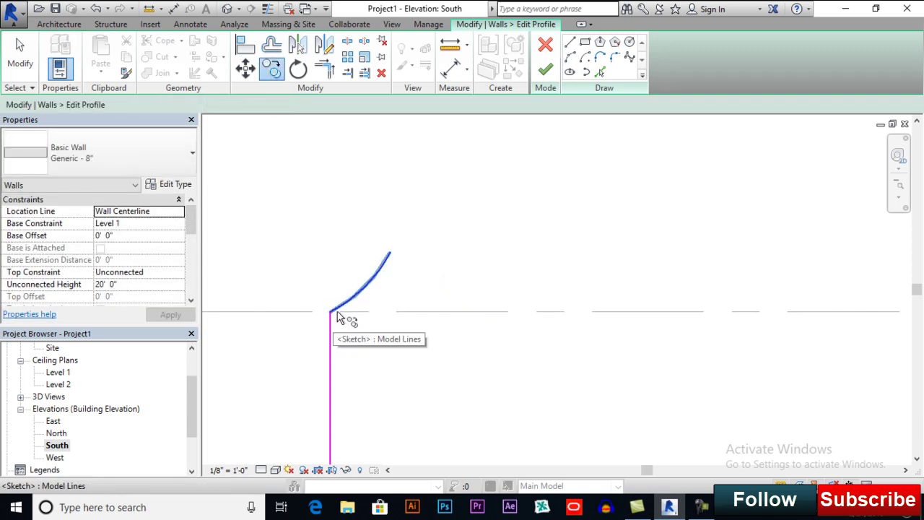
left_click(340, 309)
left_click(334, 313, "ctrl")
left_click(331, 313)
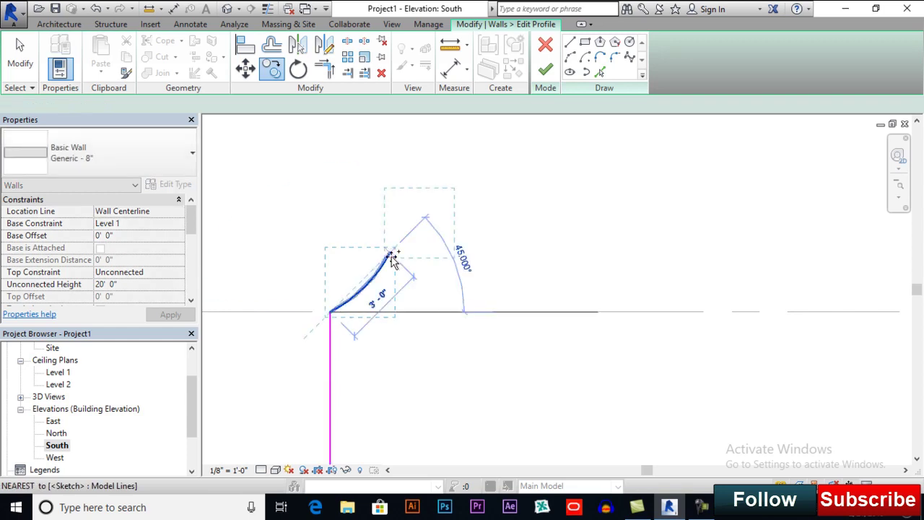
left_click(395, 252)
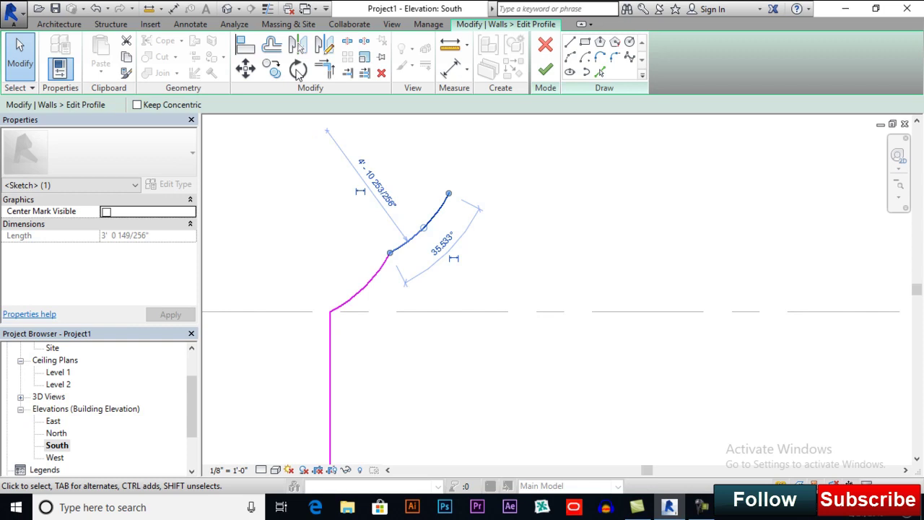
left_click(271, 69)
left_click(390, 253)
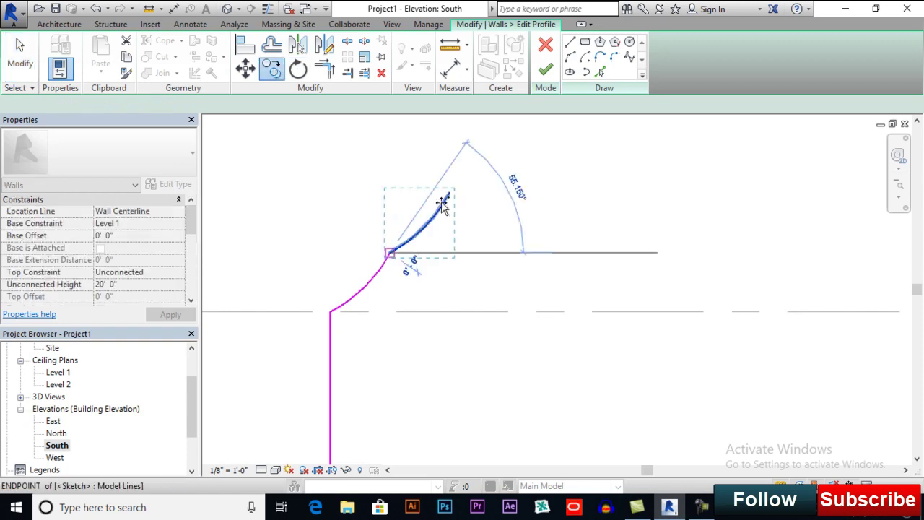
left_click(448, 194)
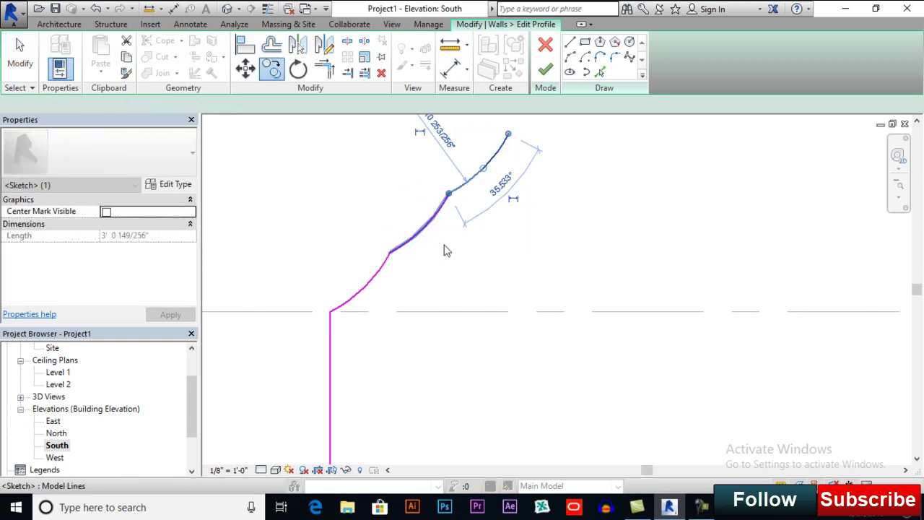
key("Escape")
key("Escape")
scroll(445, 264, "down", 3)
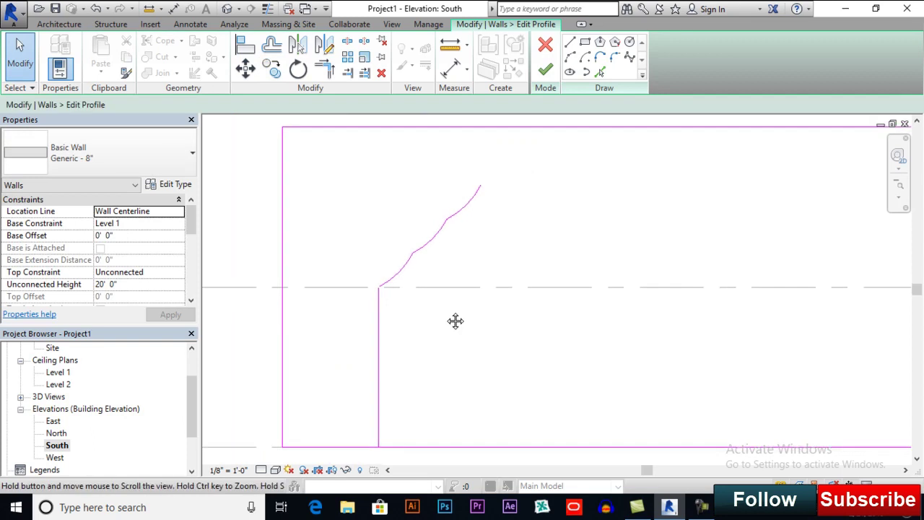
scroll(383, 293, "up", 3)
scroll(373, 297, "down", 2)
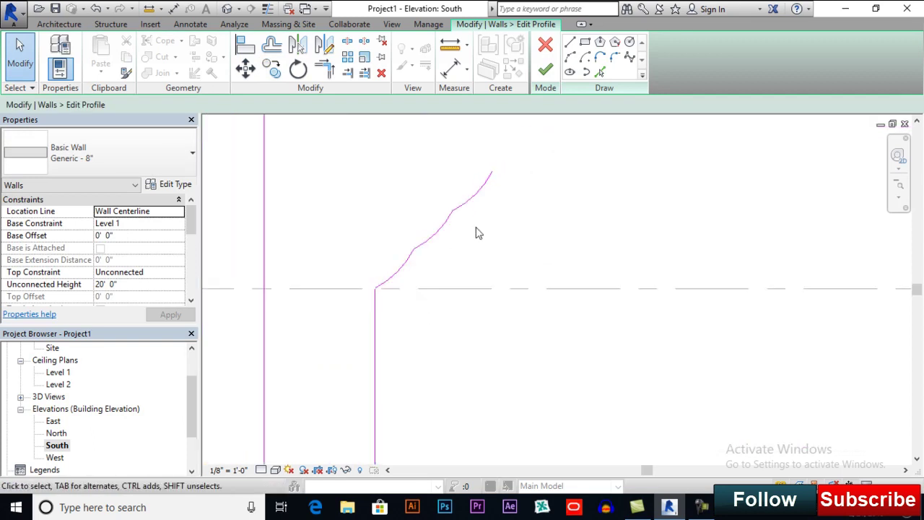
- Mirror the vertical line and three arcs about a vertical axis through the curve's top
left_click_drag(513, 151, 357, 330)
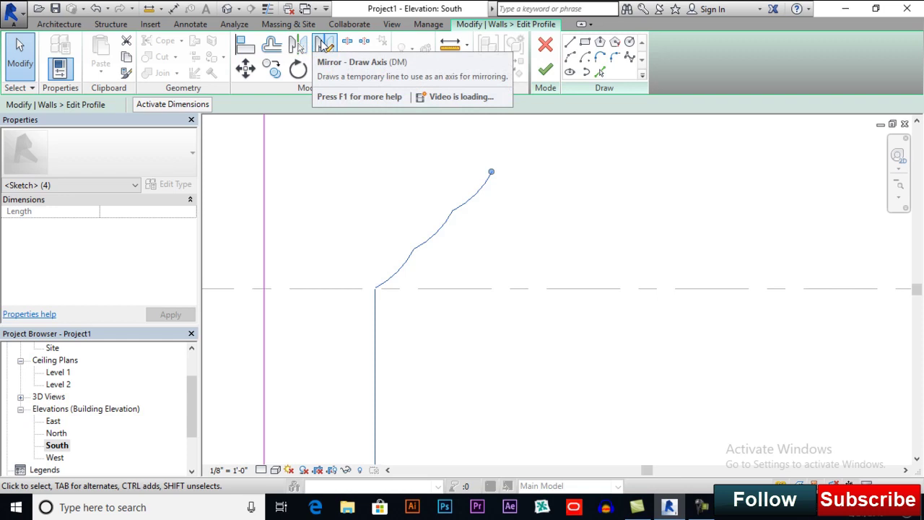
left_click(323, 44)
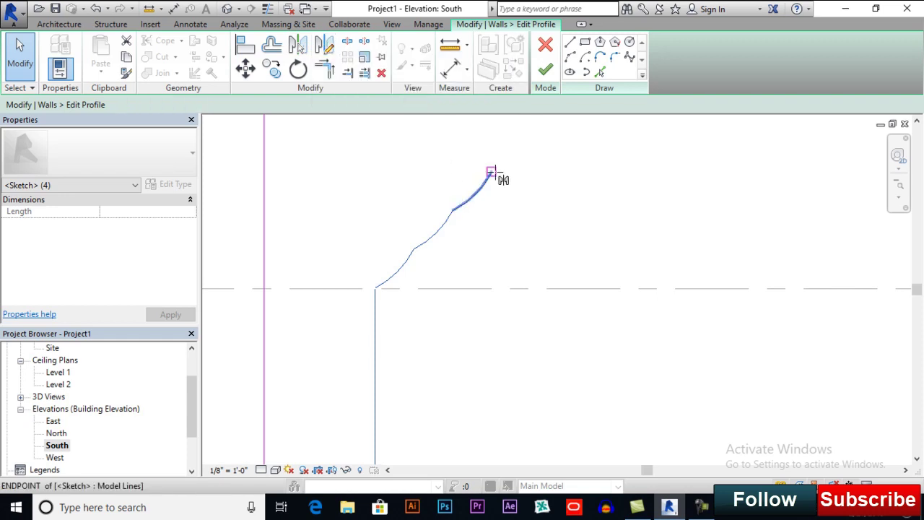
left_click(491, 172)
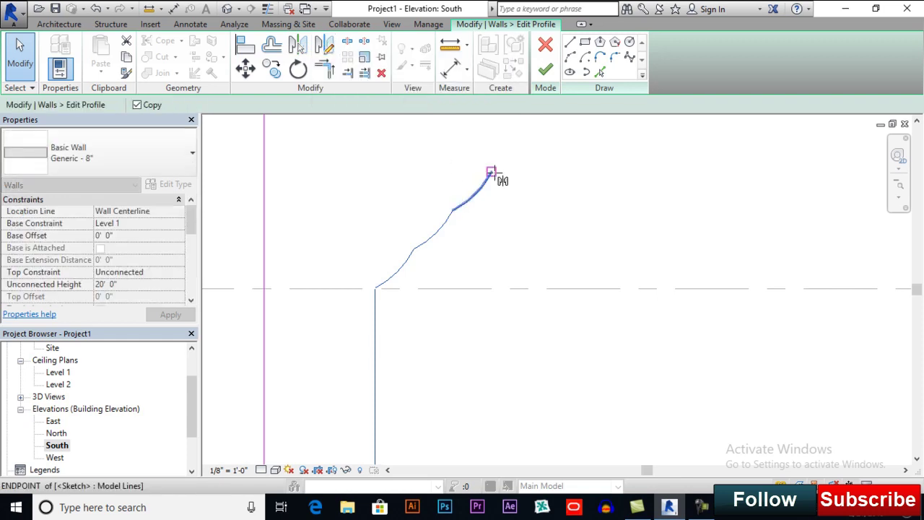
left_click(492, 318)
scroll(470, 291, "down", 2)
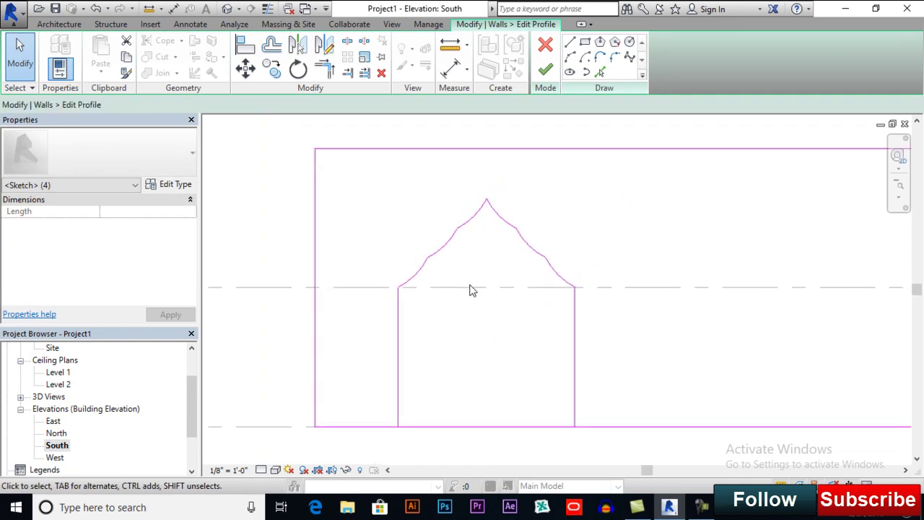
key("Escape")
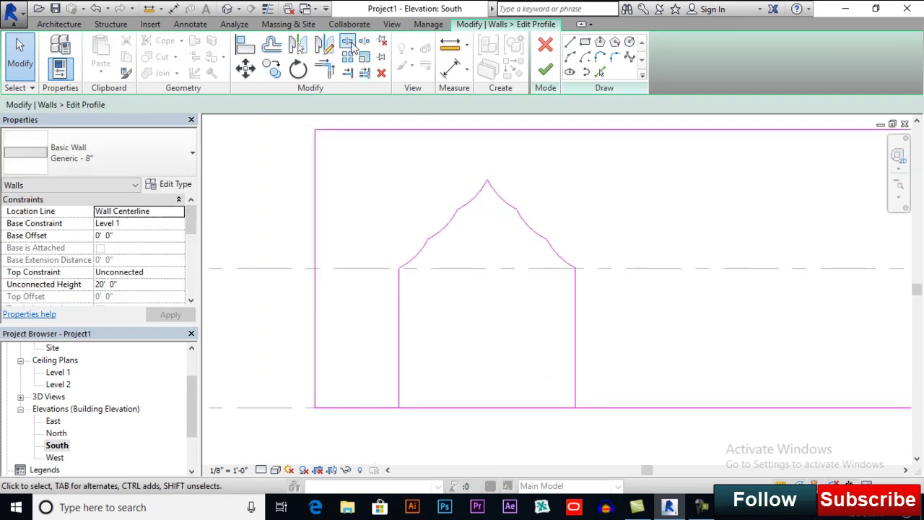
- Split and trim the base line beneath the arch, then finish the profile edit
left_click(347, 41)
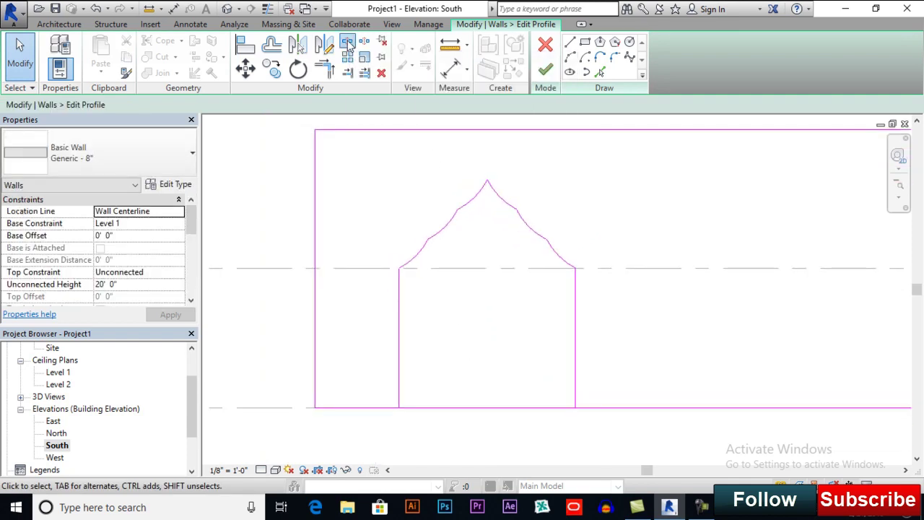
left_click(495, 408)
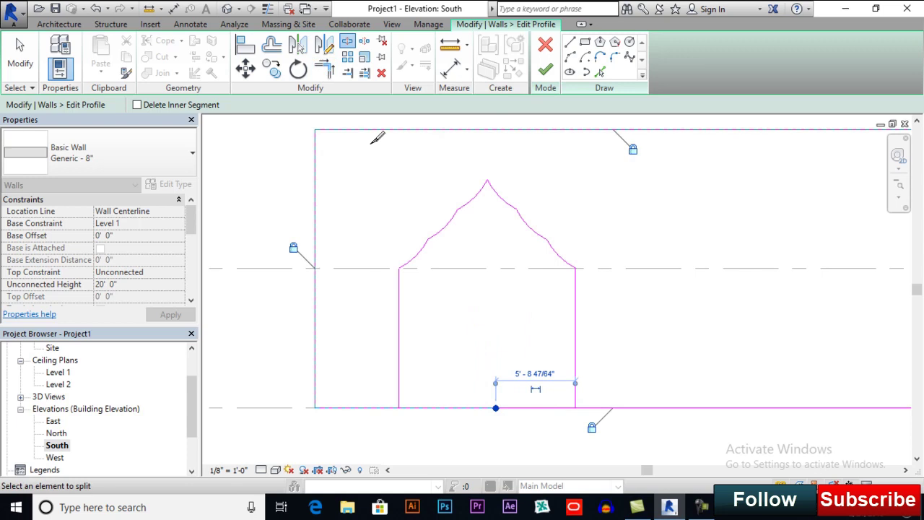
left_click(325, 69)
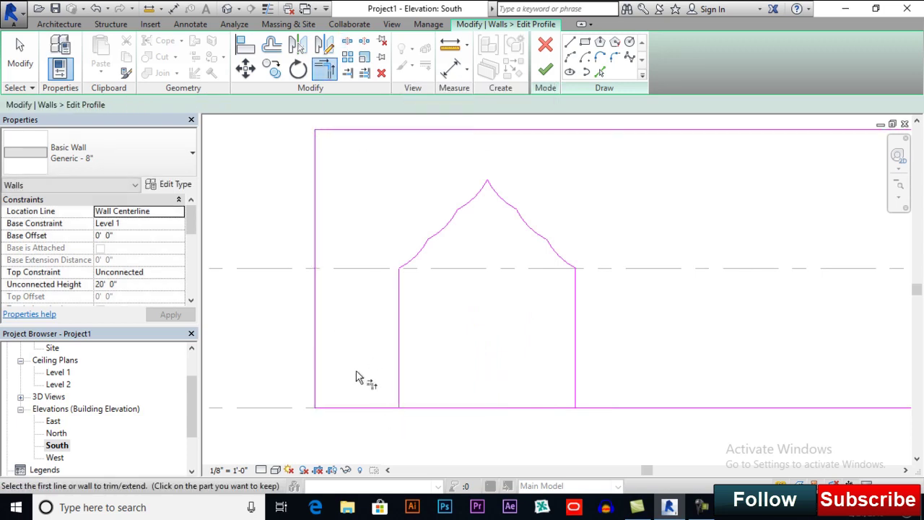
left_click(401, 390)
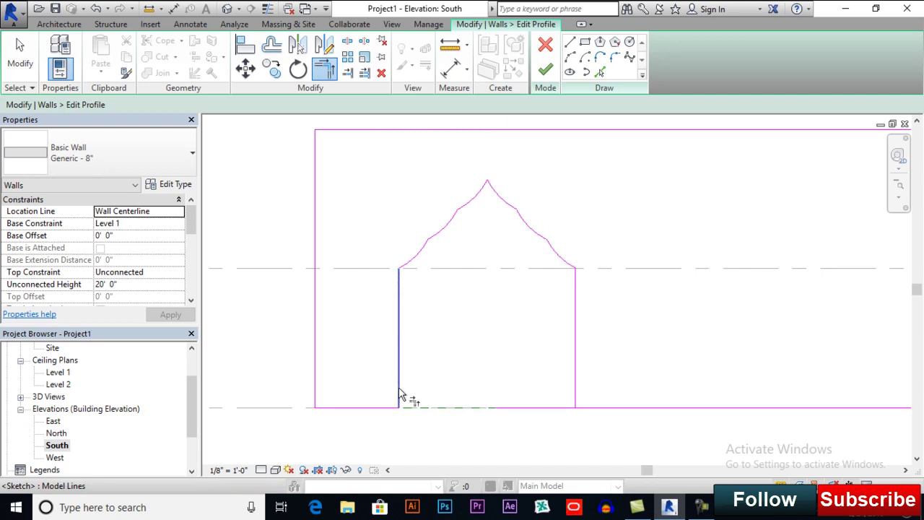
left_click(586, 409)
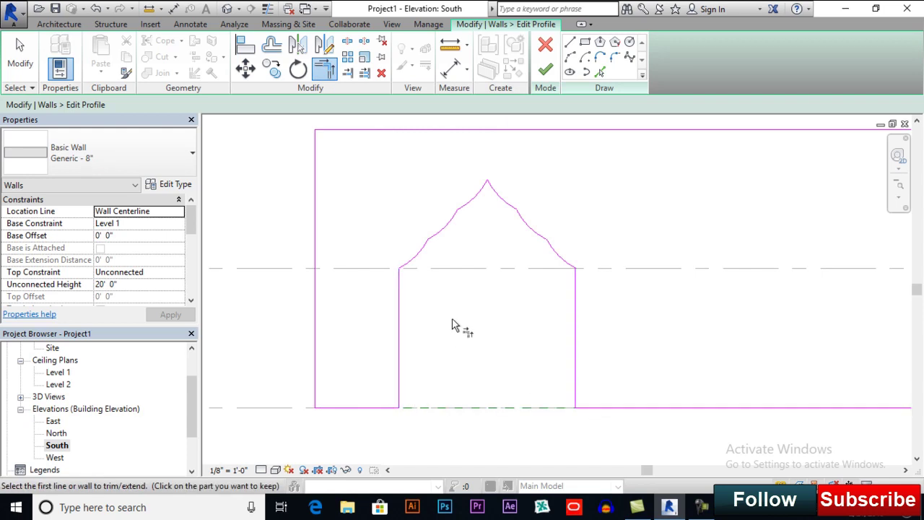
scroll(455, 310, "down", 2)
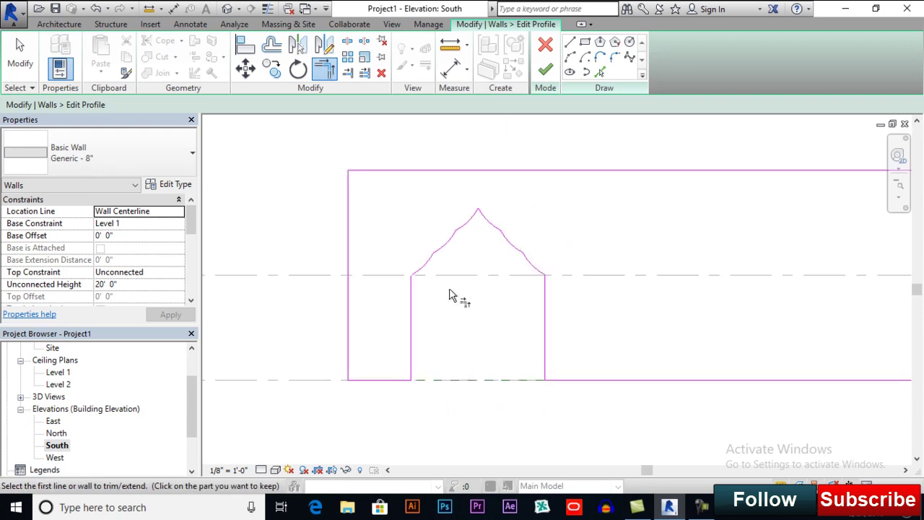
left_click(545, 70)
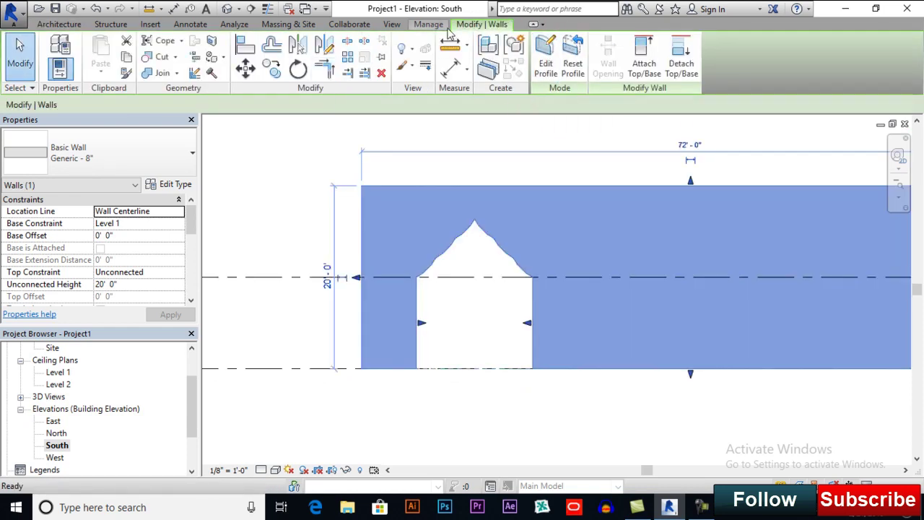
- Show the wall in the default 3D view, deselected and zoomed on the pointed-arch doorway
left_click(227, 9)
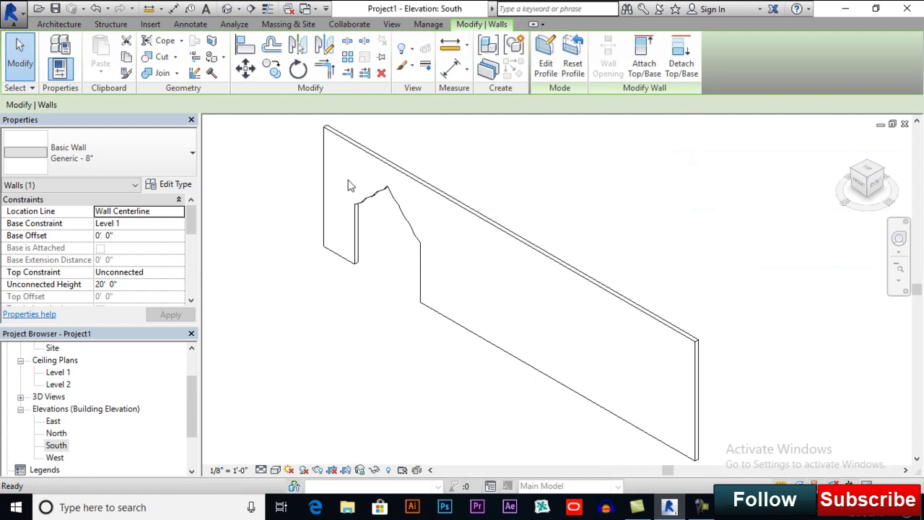
left_click(375, 302)
scroll(375, 245, "up", 5)
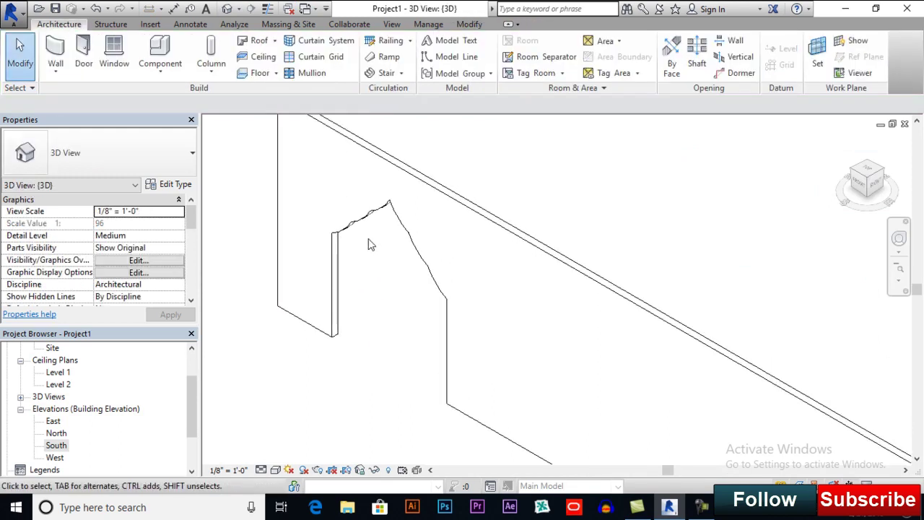
scroll(368, 244, "down", 2)
scroll(394, 260, "up", 1)
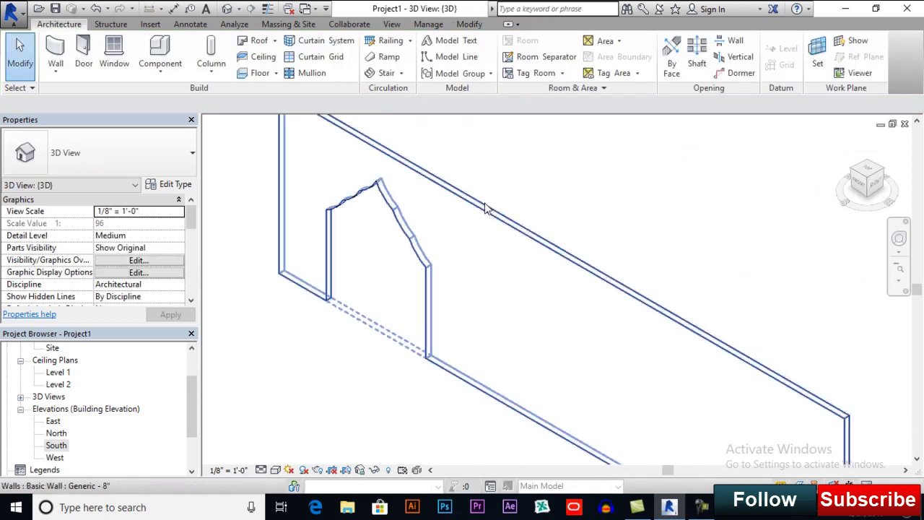
- In the South elevation, select the wall and reopen its profile sketch
double_click(58, 446)
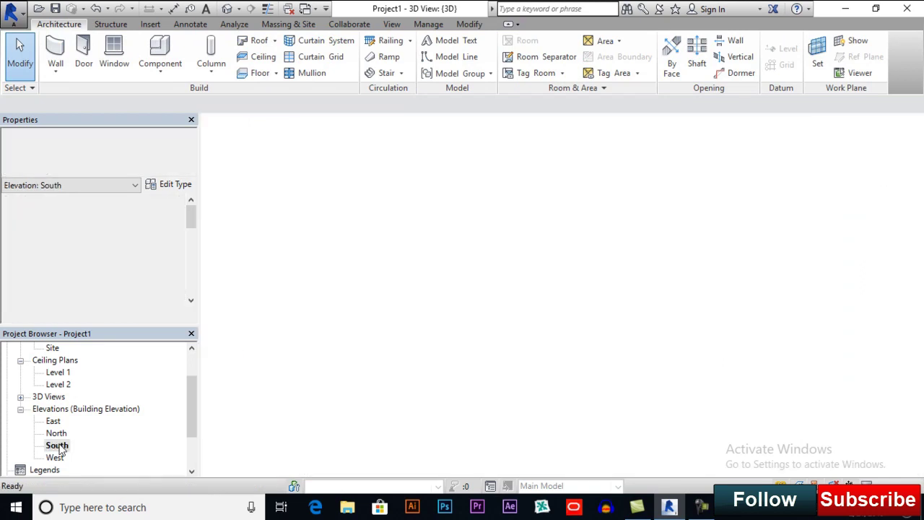
middle_click_drag(606, 317, 426, 313)
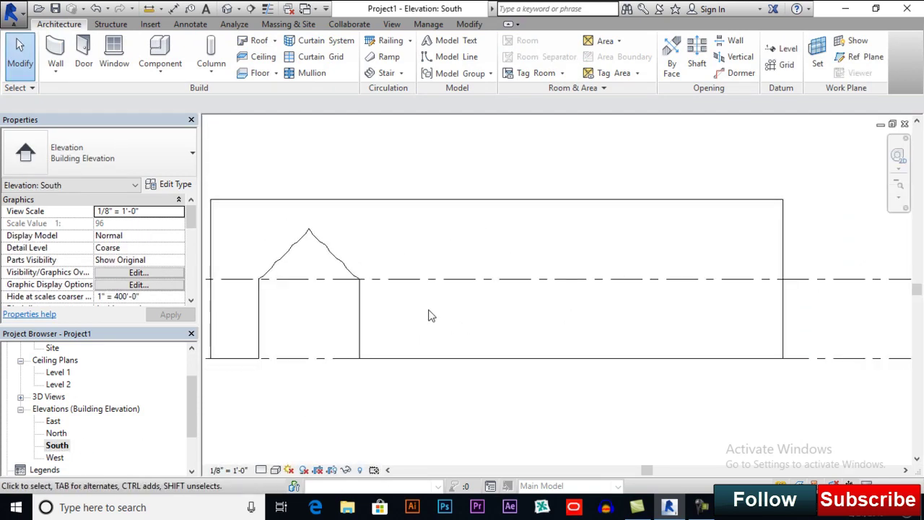
scroll(459, 202, "down", 1)
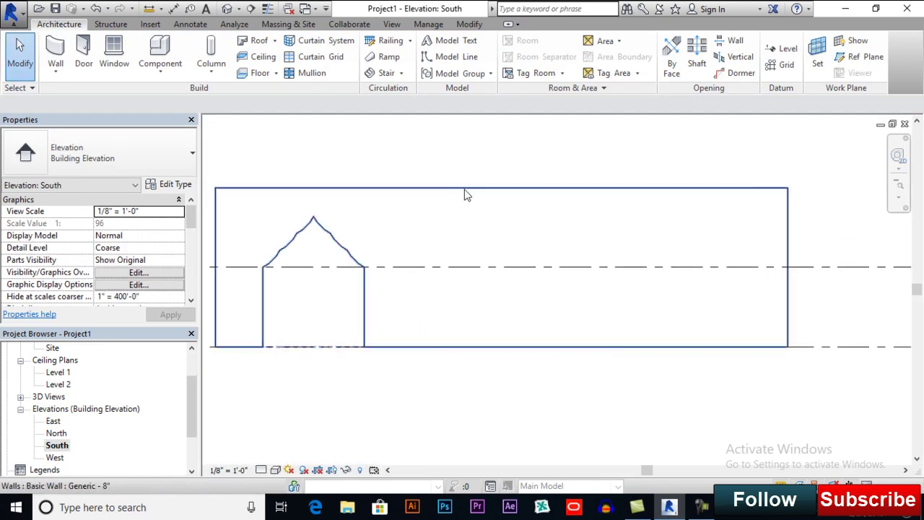
left_click(463, 190)
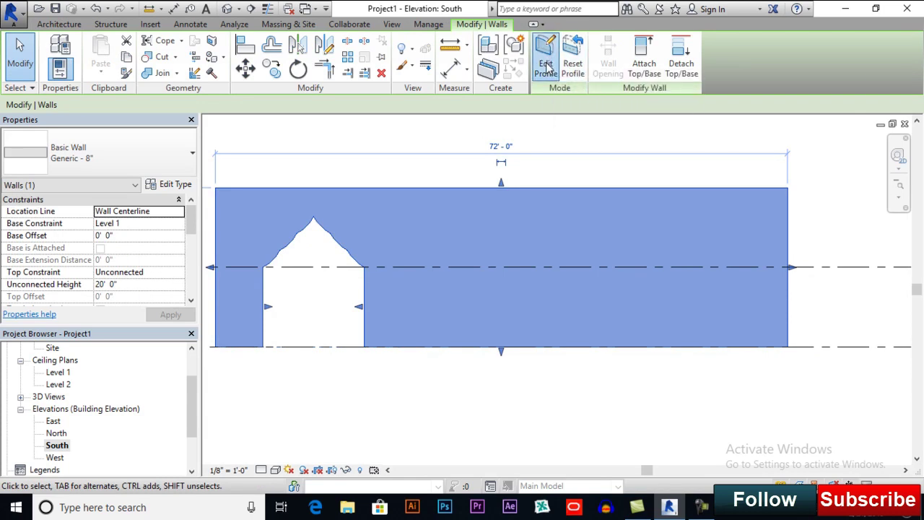
left_click(545, 64)
scroll(436, 280, "up", 1)
scroll(435, 283, "up", 1)
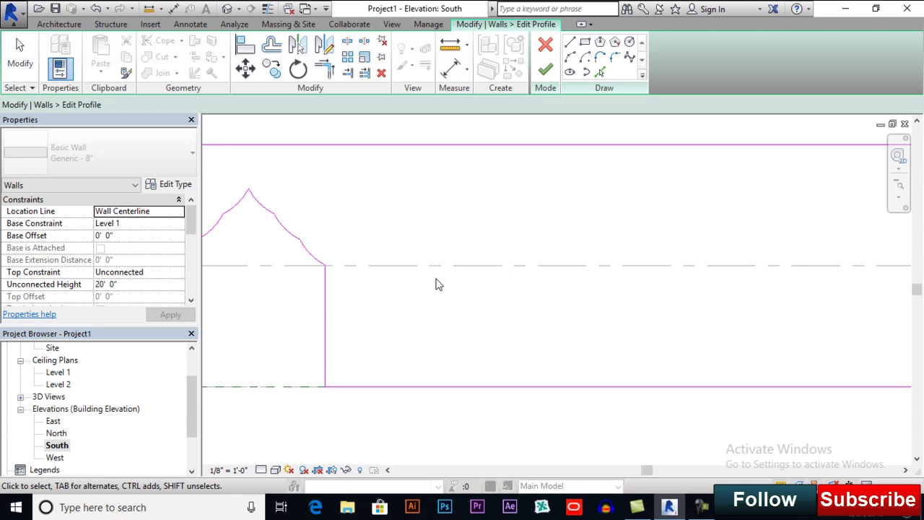
- Draw an 8' vertical jamb line up from the wall base right of the pointed arch
left_click(569, 42)
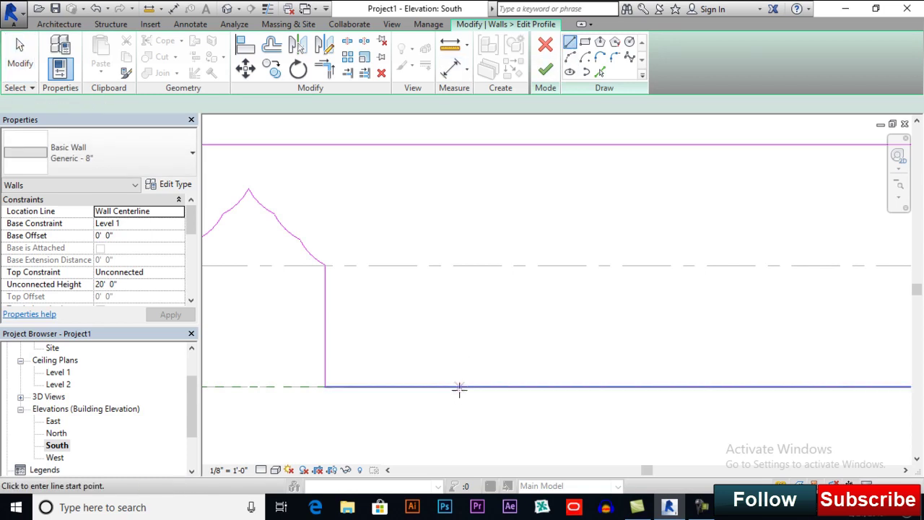
left_click(457, 386)
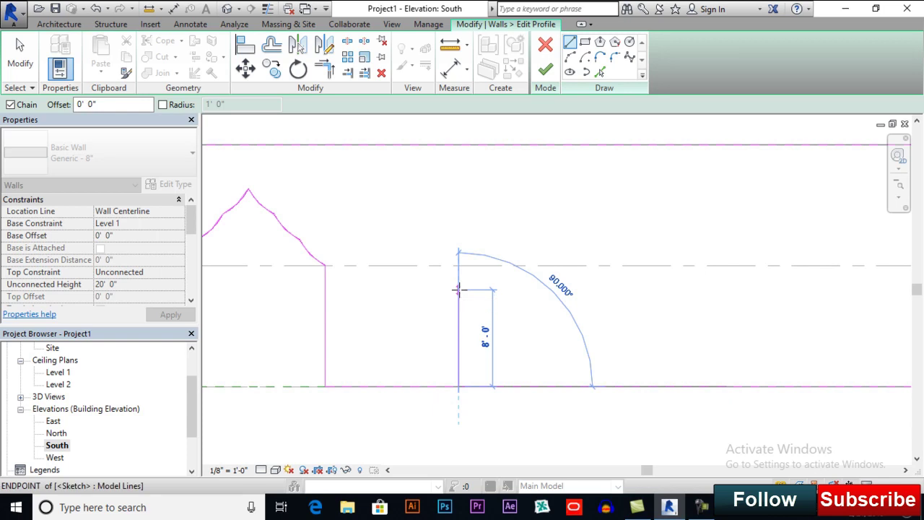
left_click(457, 290)
scroll(458, 291, "up", 1)
- Chain scallop arcs up from the jamb's top, then select the five half-arch lines
left_click(569, 57)
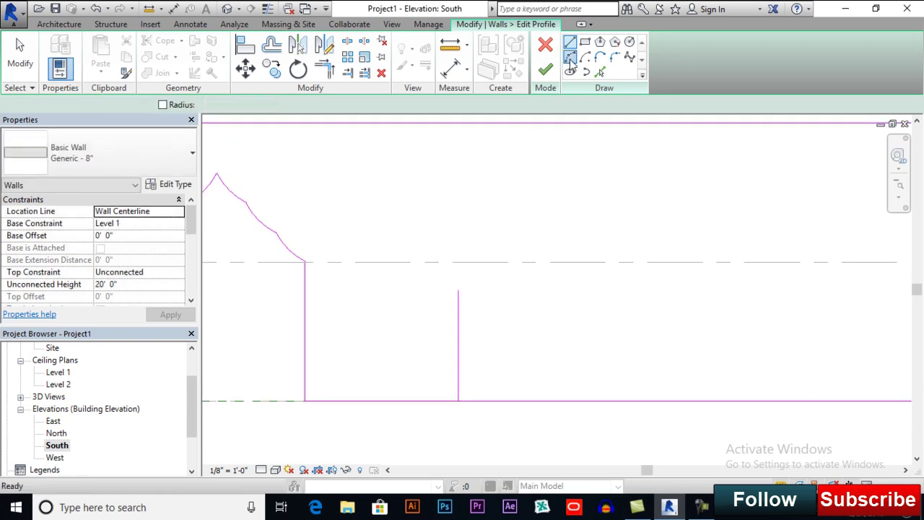
left_click(458, 290)
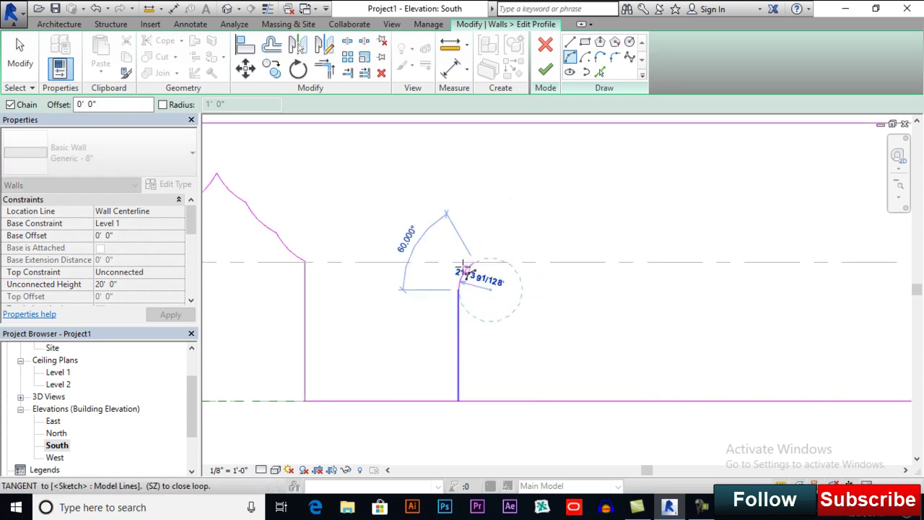
scroll(462, 268, "up", 2)
left_click(497, 246)
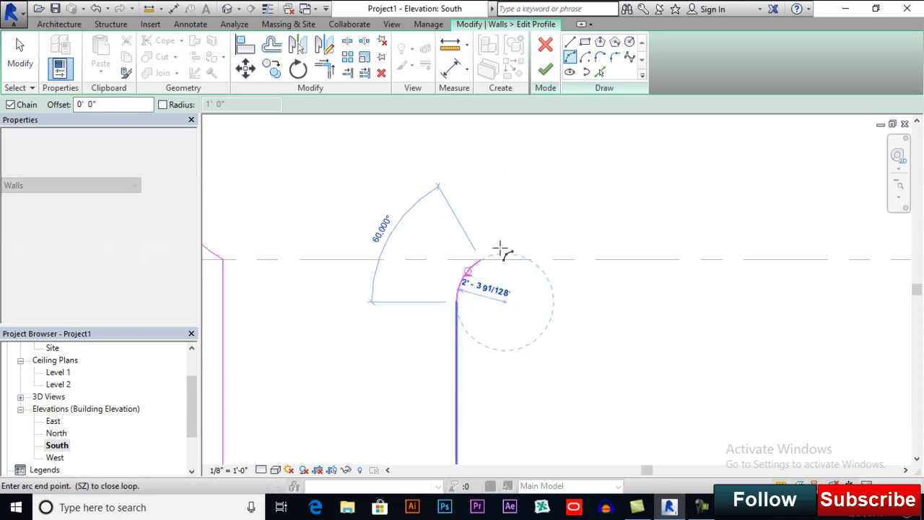
left_click(514, 221)
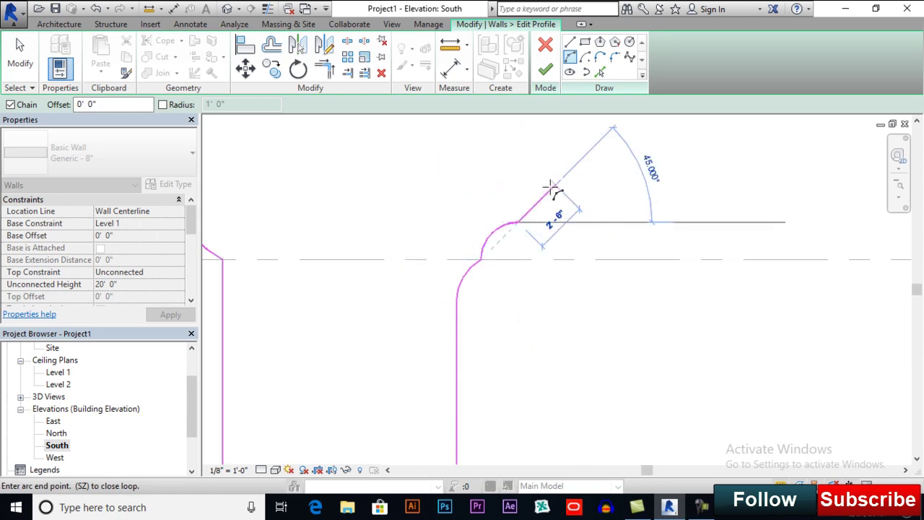
left_click(554, 186)
mouse_move(531, 189)
middle_mouse_down()
mouse_move(563, 243)
mouse_move(507, 283)
middle_mouse_up()
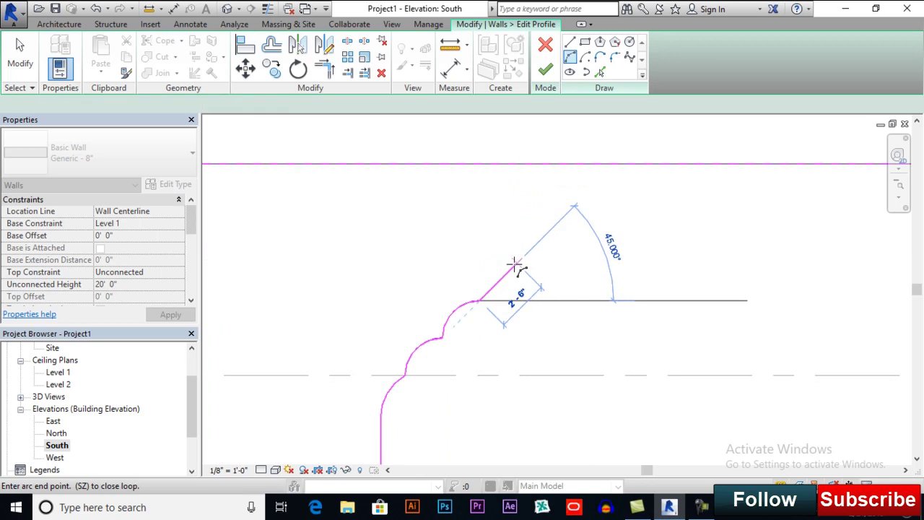
left_click(505, 270)
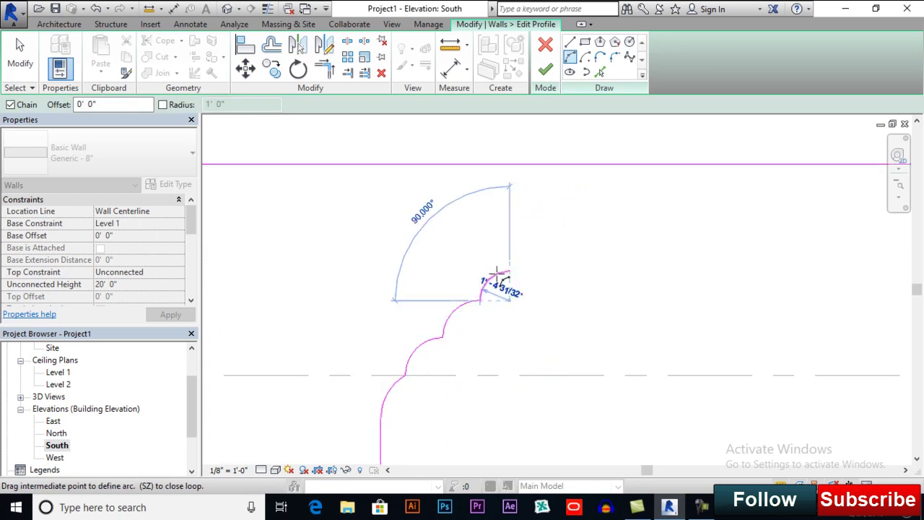
left_click(491, 285)
key("Escape")
key("Escape")
scroll(507, 275, "down", 2)
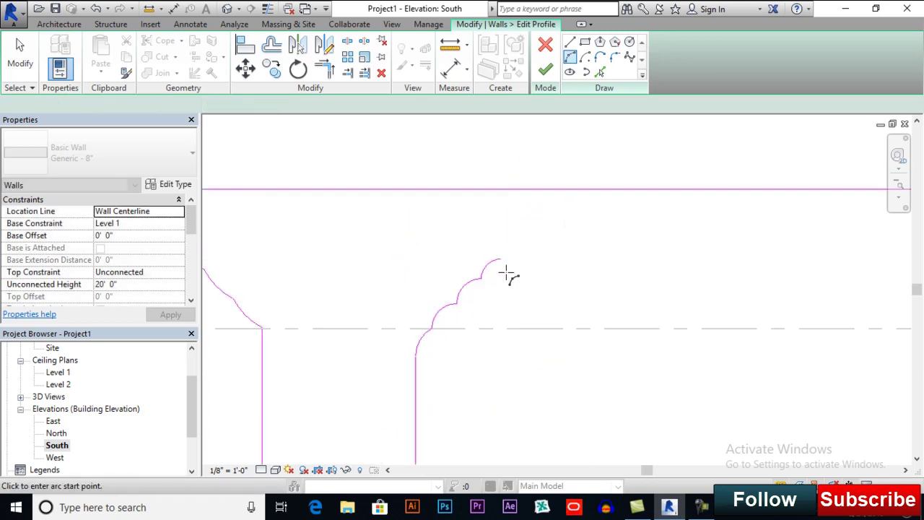
middle_click_drag(507, 274, 556, 309)
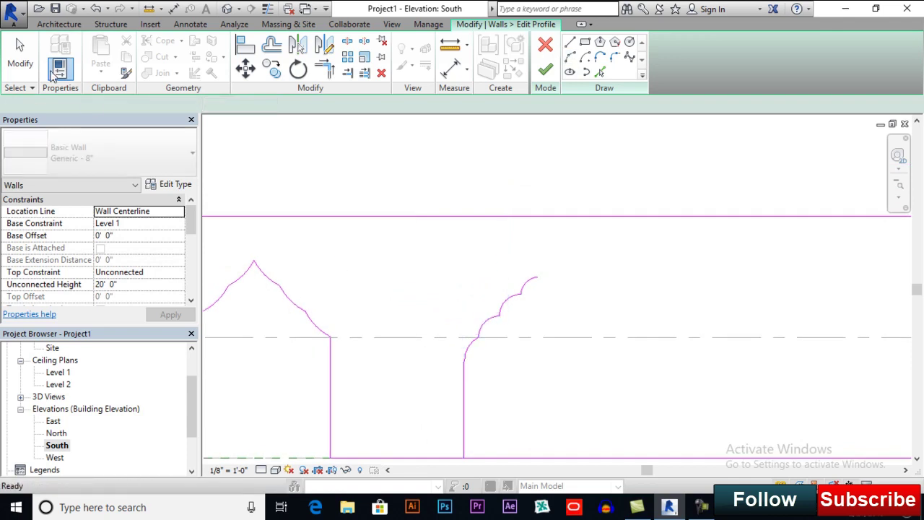
left_click(29, 61)
left_click_drag(550, 260, 444, 383)
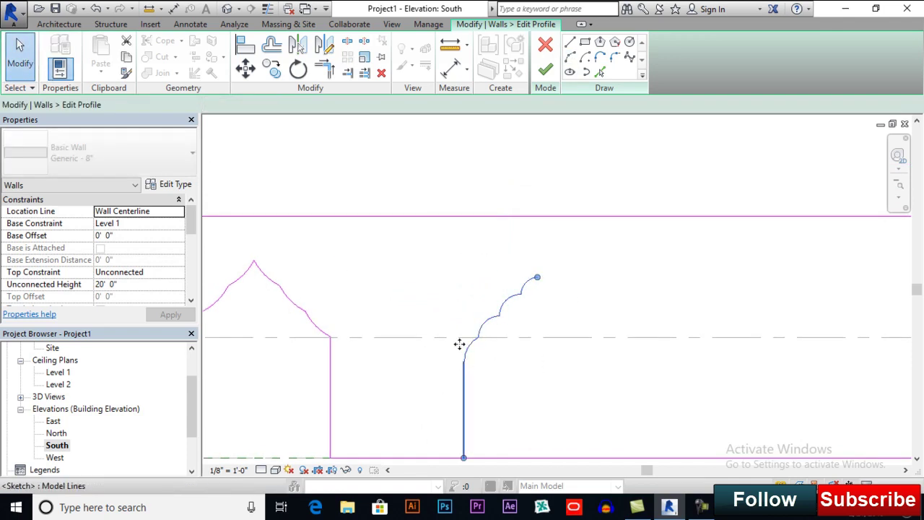
- Mirror the scalloped half-arch about a vertical axis through its top arc endpoint
left_click(325, 51)
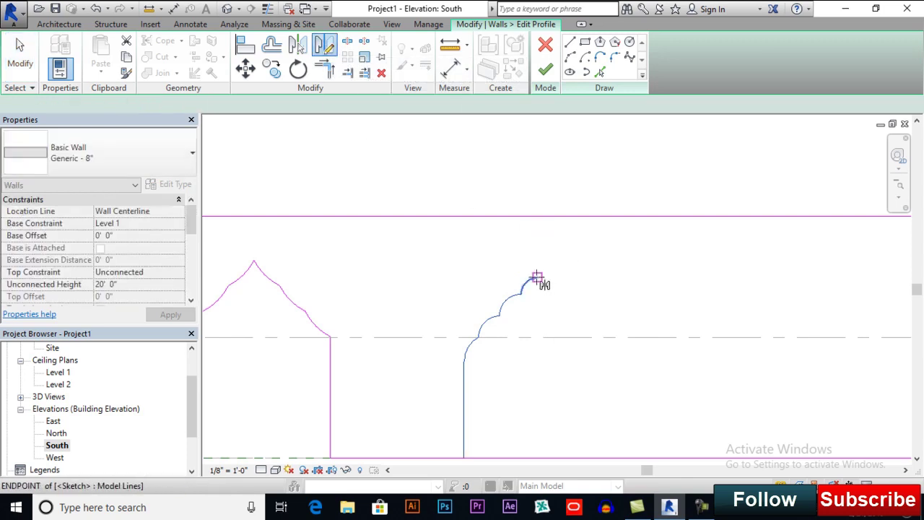
left_click(537, 277)
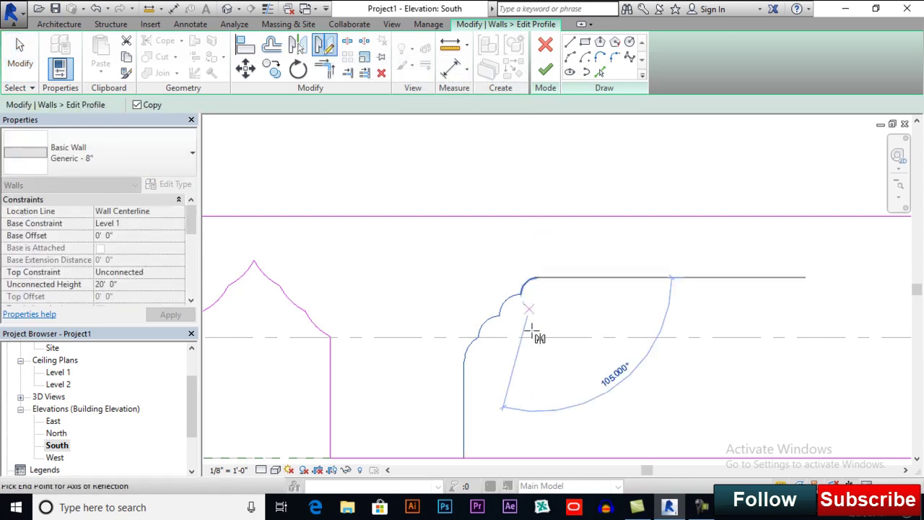
left_click(537, 383)
scroll(527, 325, "down", 2)
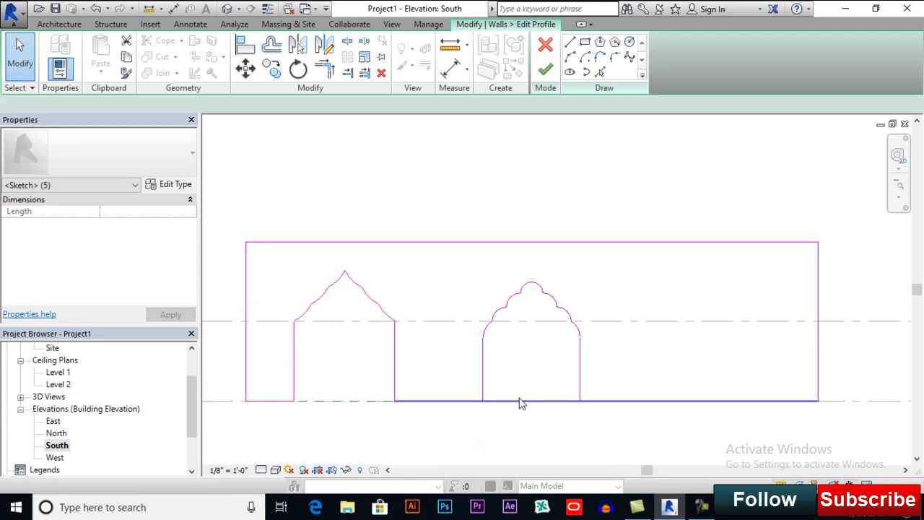
key("Escape")
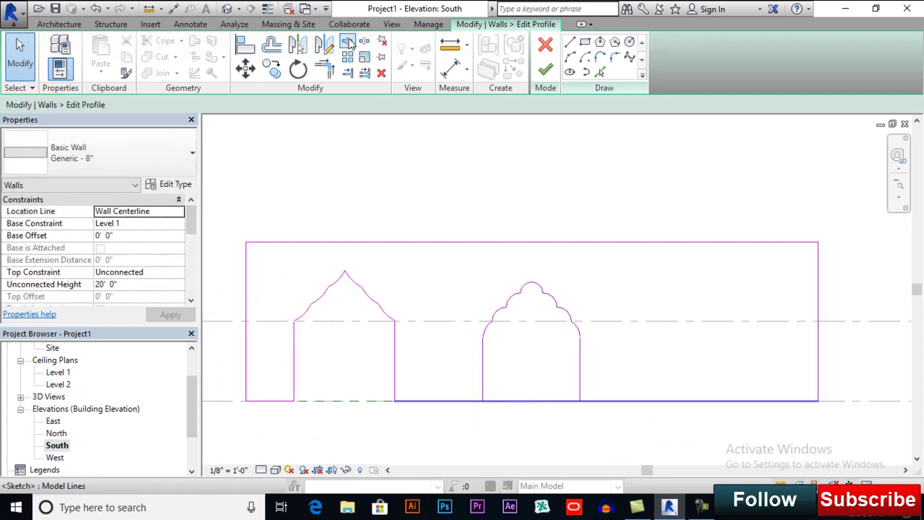
- Split the base line under the scalloped arch and trim each piece to the arch jambs
left_click(347, 42)
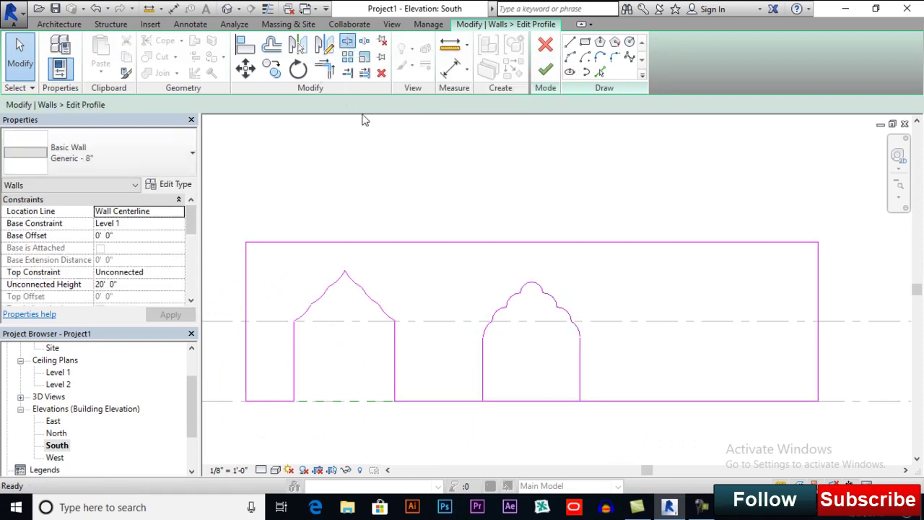
left_click(531, 400)
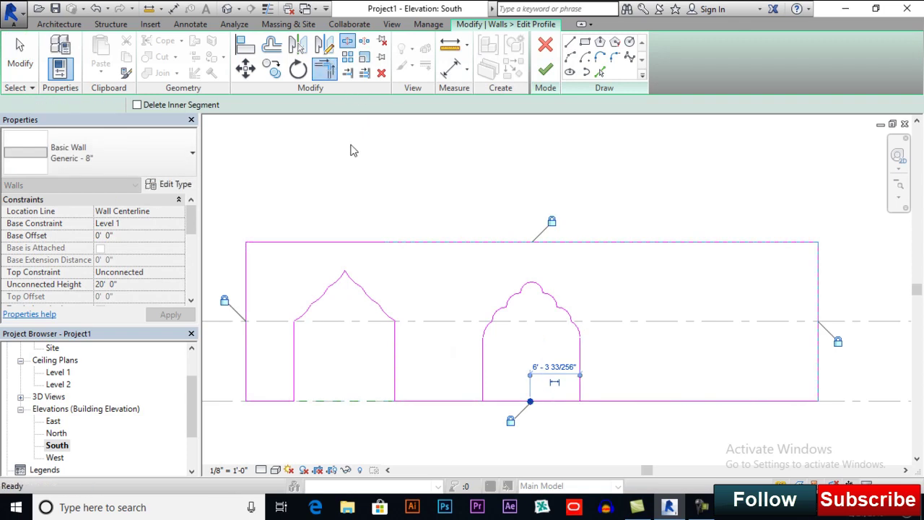
key("t")
key("r")
left_click(471, 401)
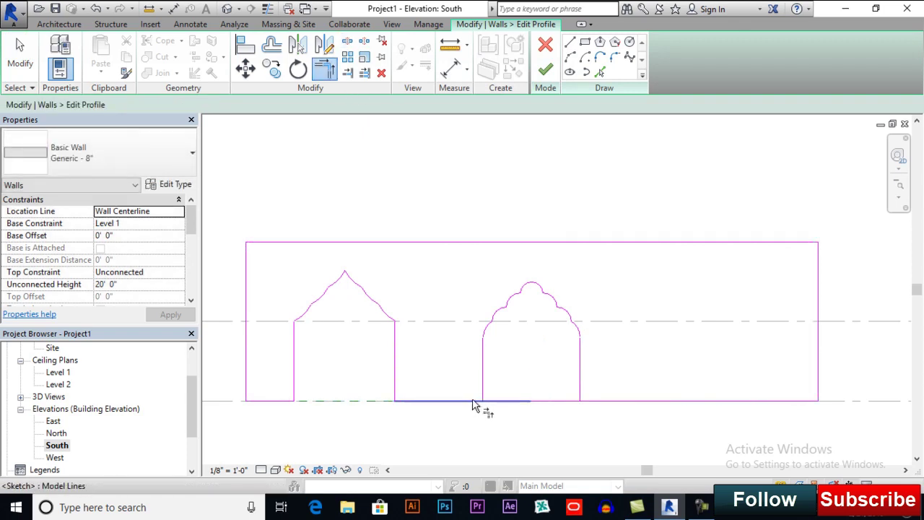
left_click(483, 387)
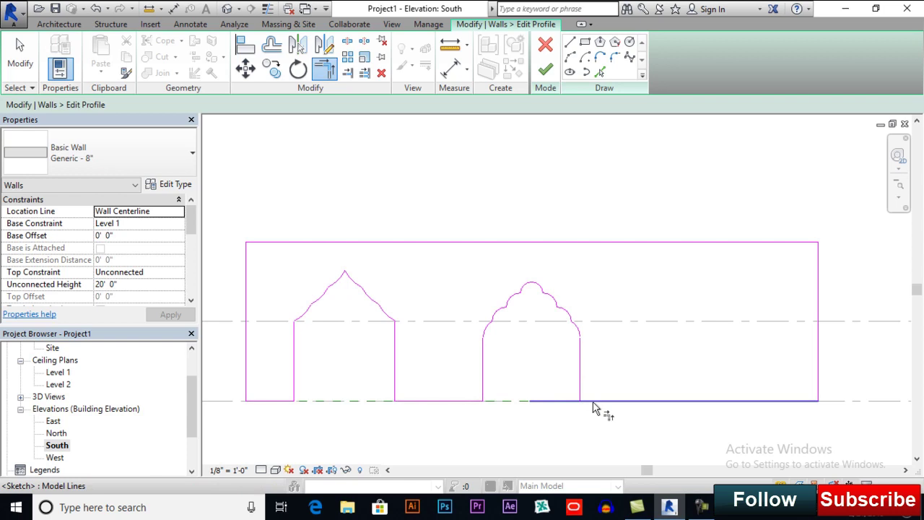
left_click(593, 401)
left_click(581, 394)
middle_click_drag(647, 392, 570, 378)
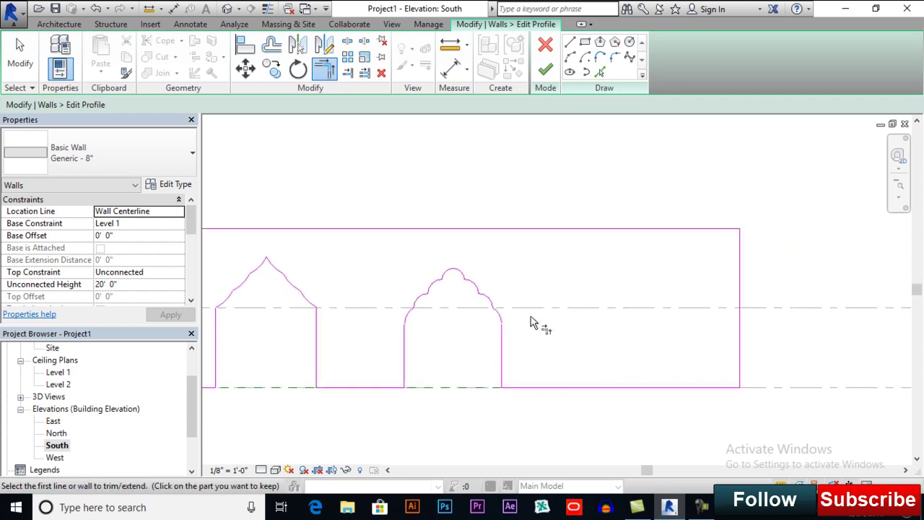
scroll(530, 323, "up", 1)
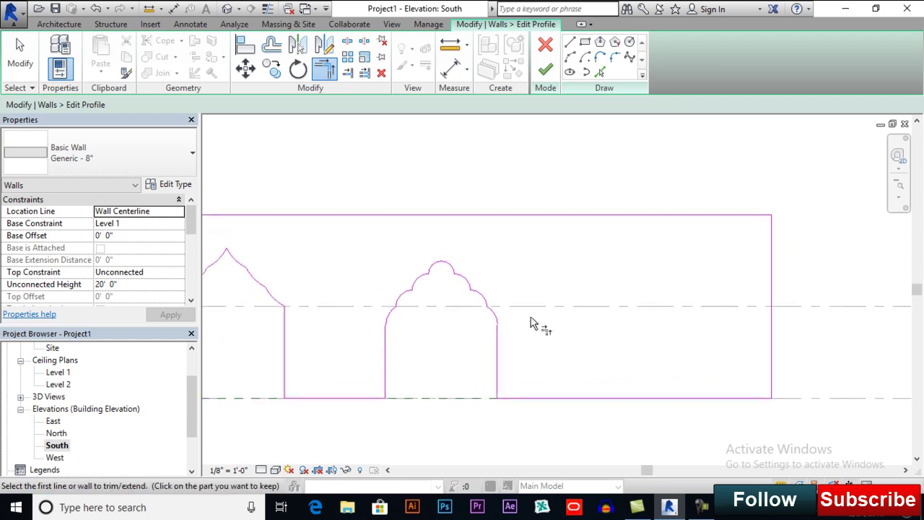
- Finish the profile edit and view the wall in 3D with Realistic visual style
left_click(545, 72)
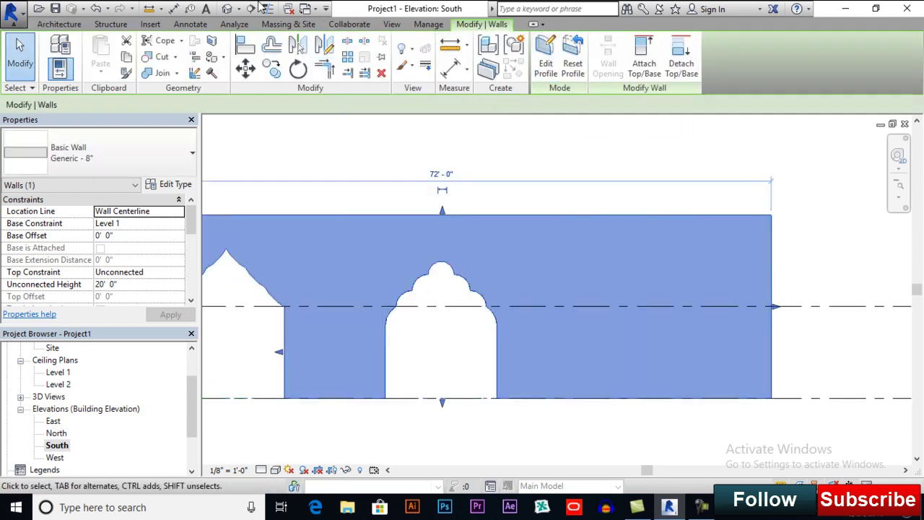
left_click(231, 10)
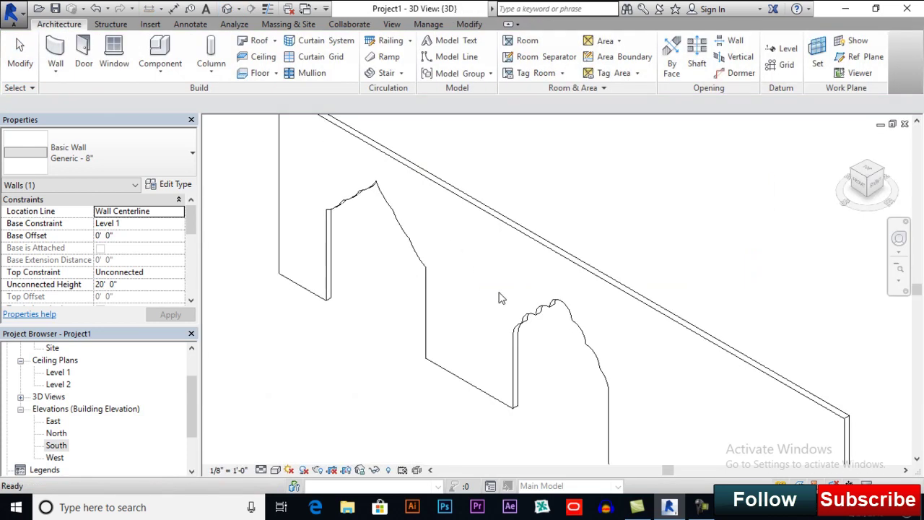
middle_click_drag(563, 333, 324, 457, "shift")
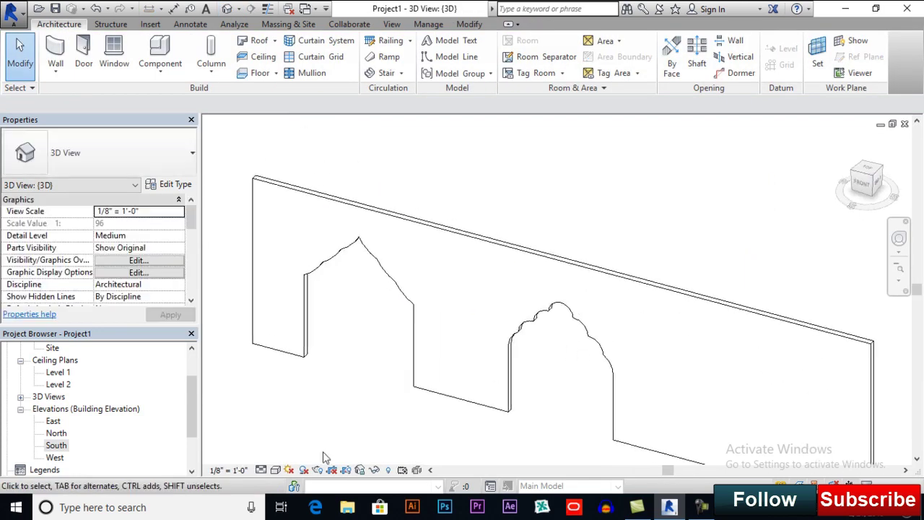
left_click(288, 470)
left_click(300, 438)
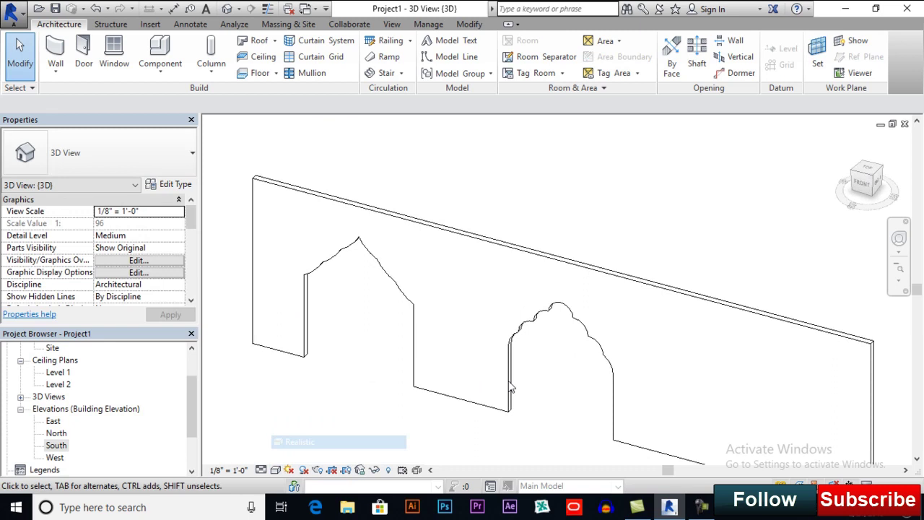
- Centre and select the wall in 3D, then return to the South elevation
middle_click_drag(598, 361, 363, 399)
left_click(353, 227)
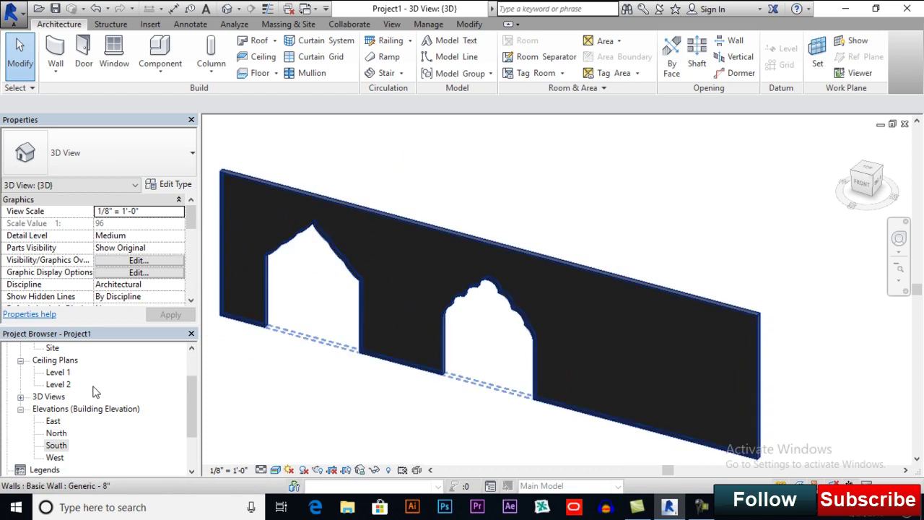
double_click(55, 446)
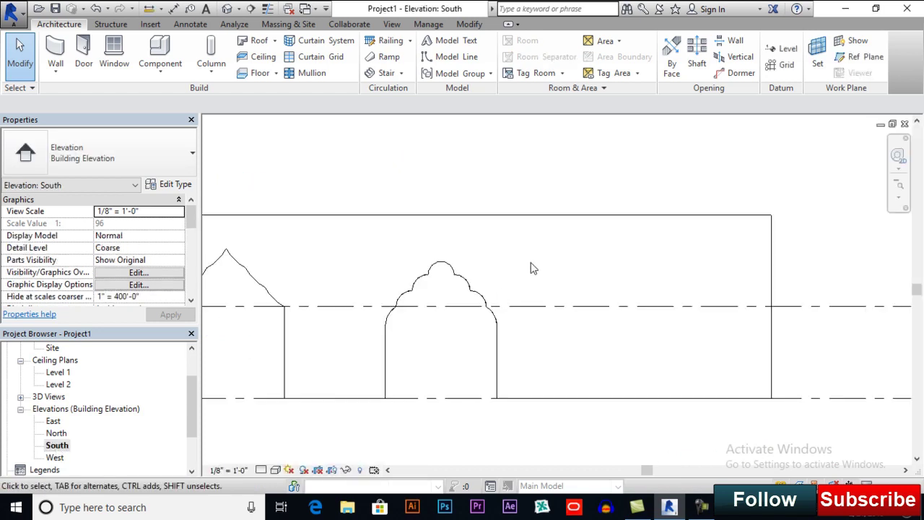
- Zoom to the wall's top edge, select the wall and open Edit Profile
scroll(527, 278, "up", 2)
scroll(523, 292, "up", 1)
middle_click_drag(587, 257, 498, 293)
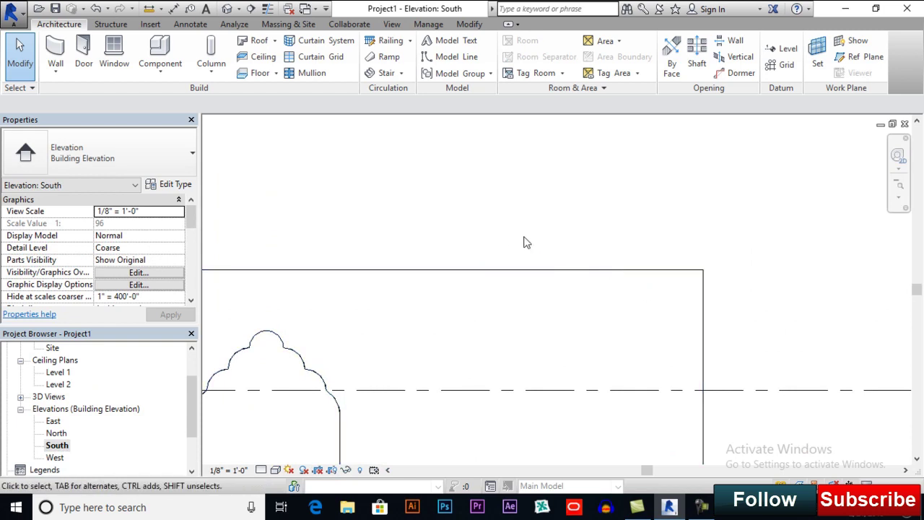
left_click(495, 274)
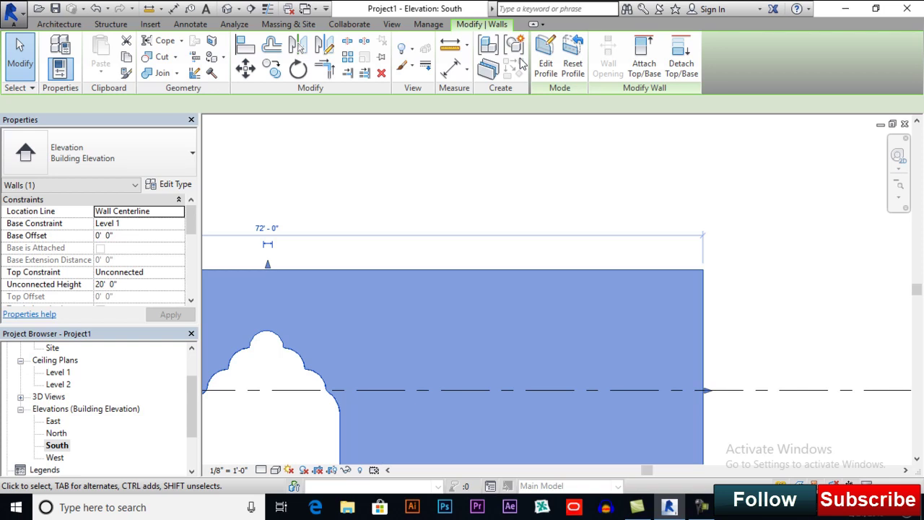
left_click(552, 85)
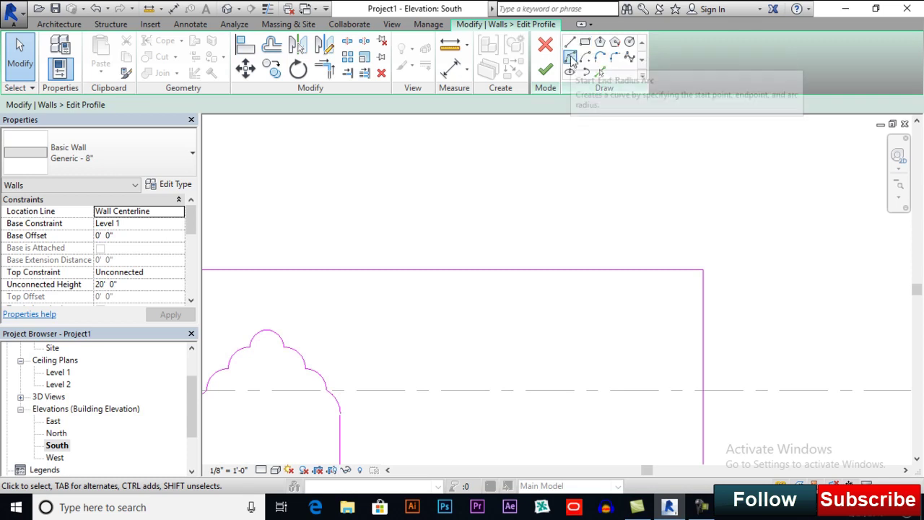
- Draw chained start-end-radius scallop arcs rising from the wall's top edge
left_click(571, 58)
left_click(654, 270)
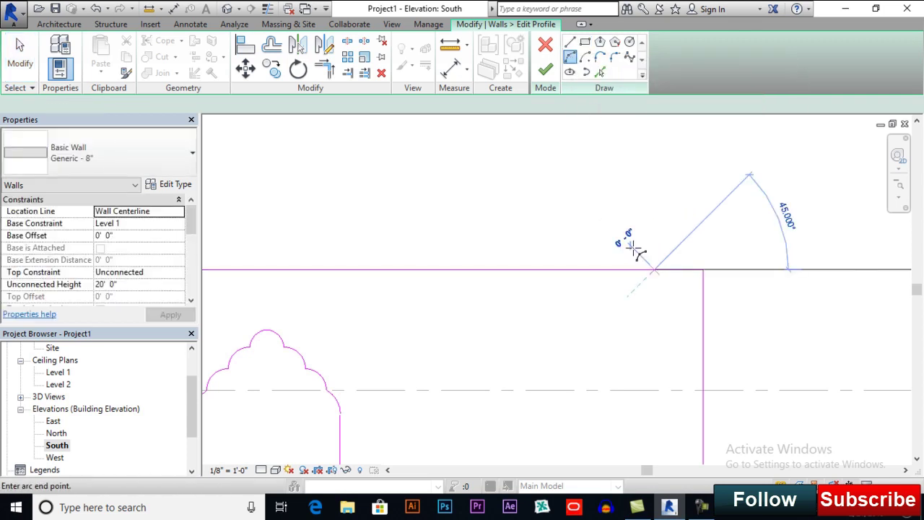
left_click(630, 244)
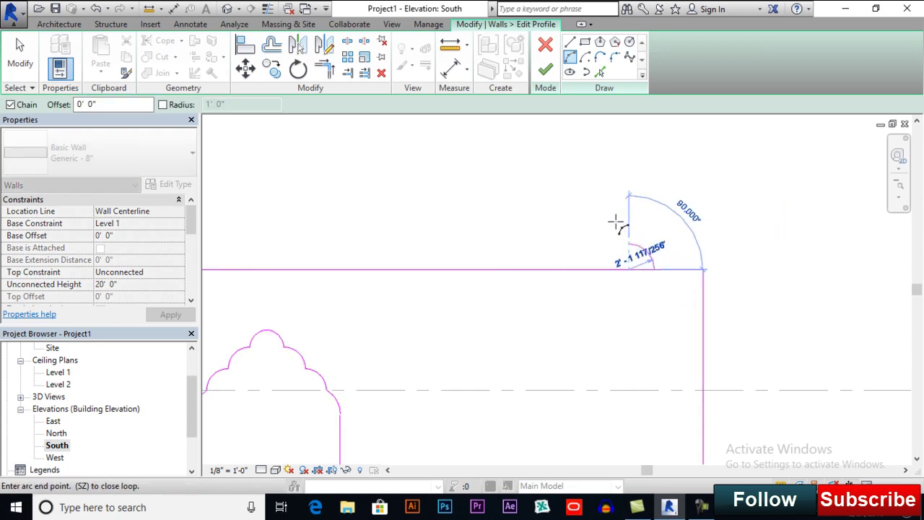
left_click(614, 218)
left_click(611, 220)
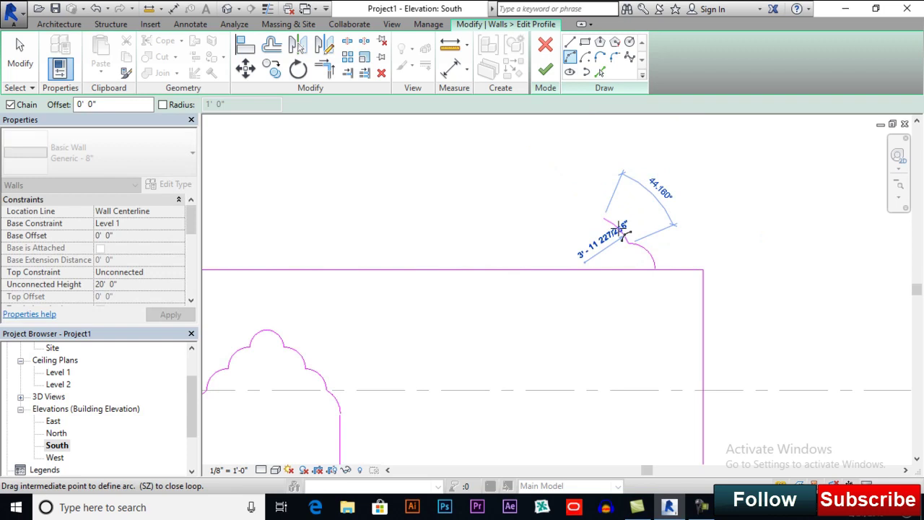
left_click(585, 200)
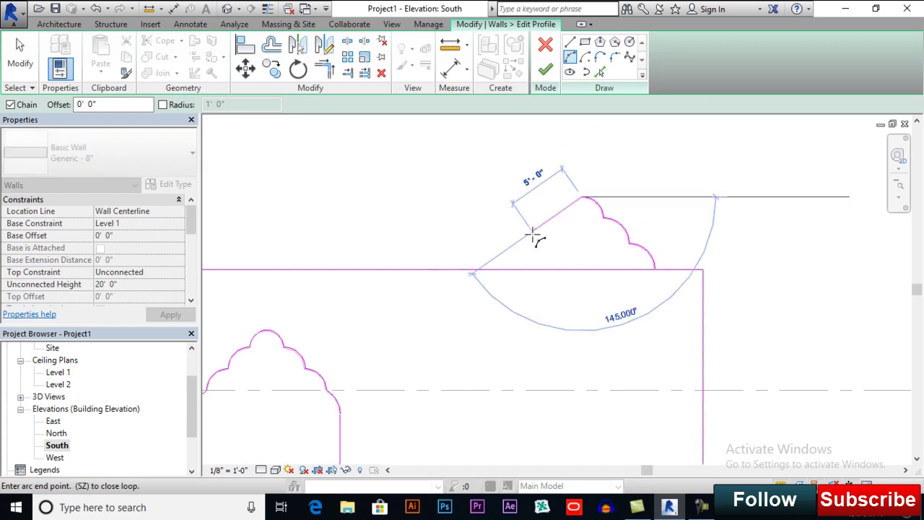
key("Escape")
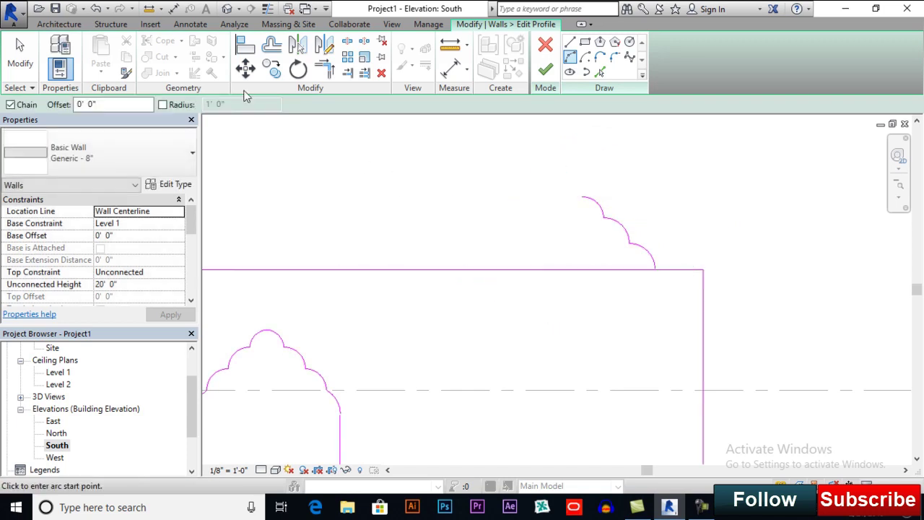
left_click(20, 52)
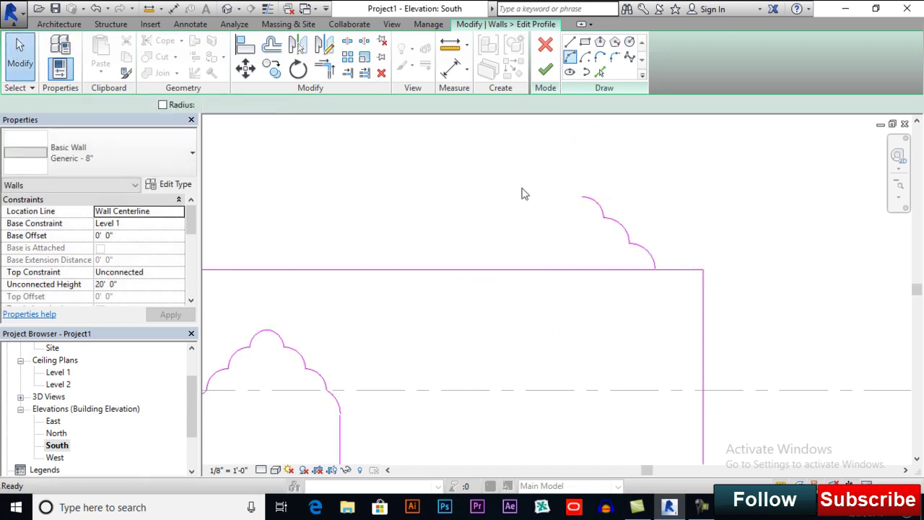
- Mirror the scallop arcs about a vertical axis to form the full dome
left_click_drag(680, 186, 582, 250)
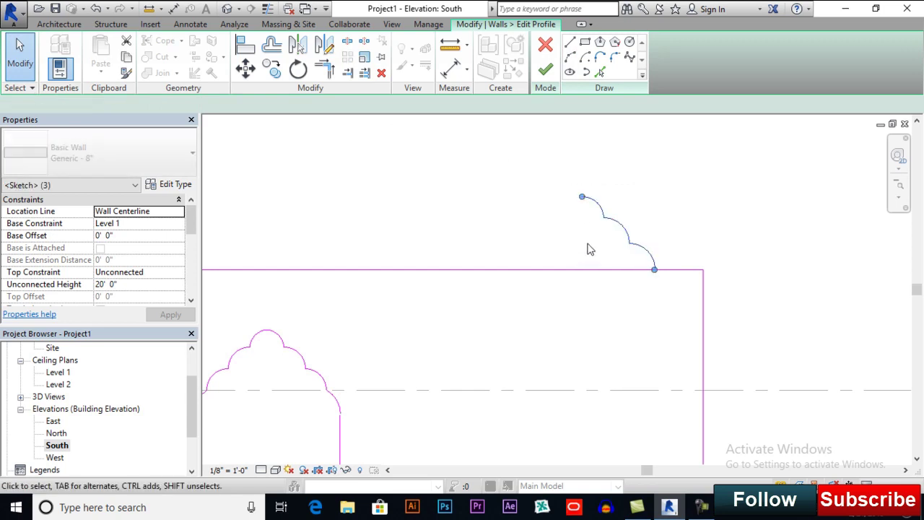
left_click(325, 46)
left_click(582, 197)
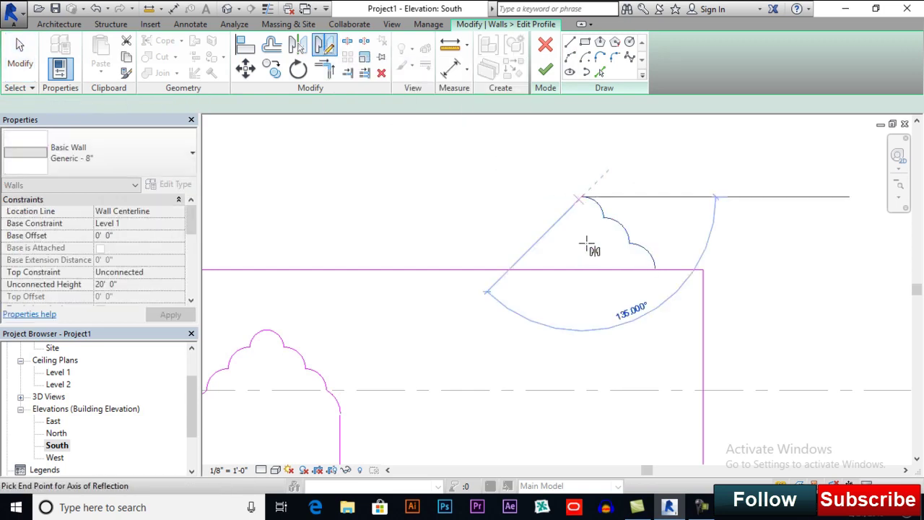
left_click(582, 303)
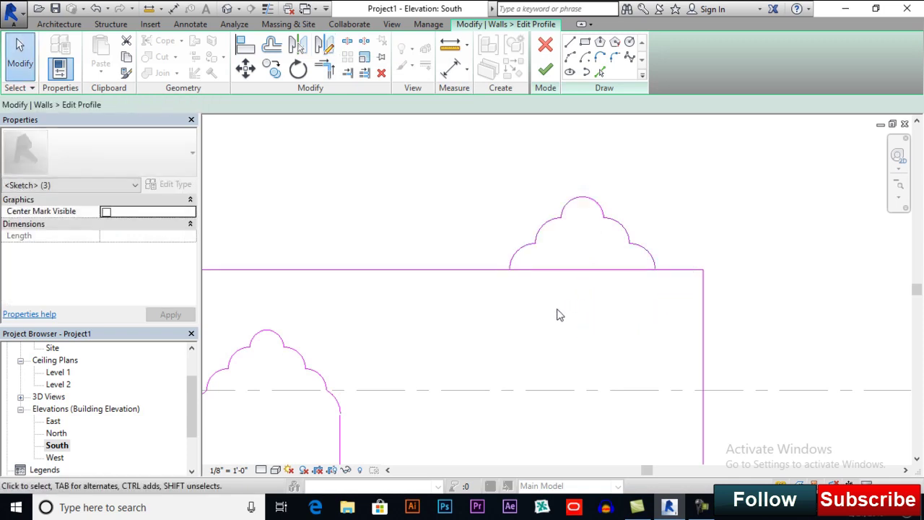
left_click(556, 313)
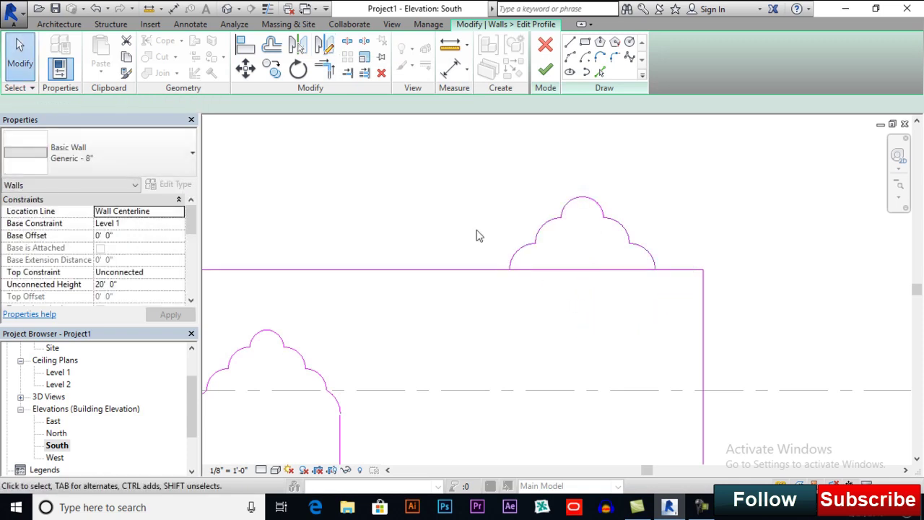
- Split the wall's top line beside the dome, ready for trimming
left_click(348, 44)
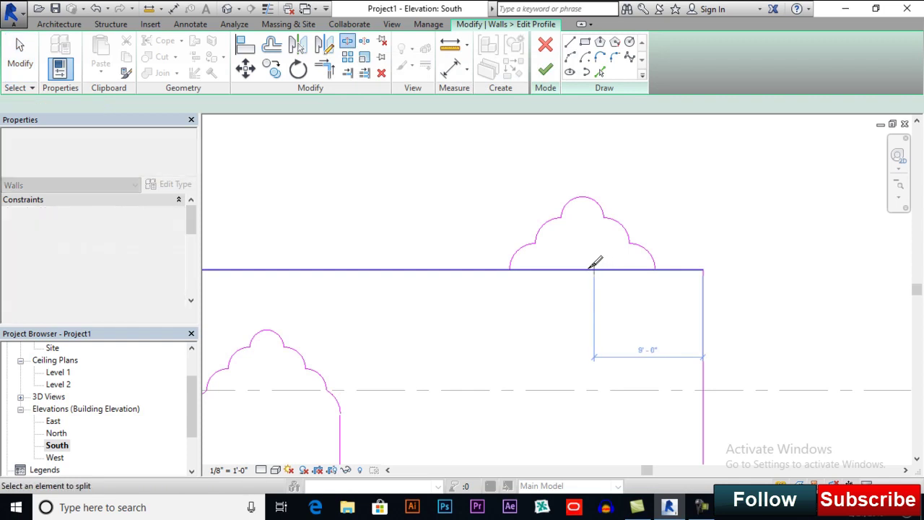
left_click(594, 269)
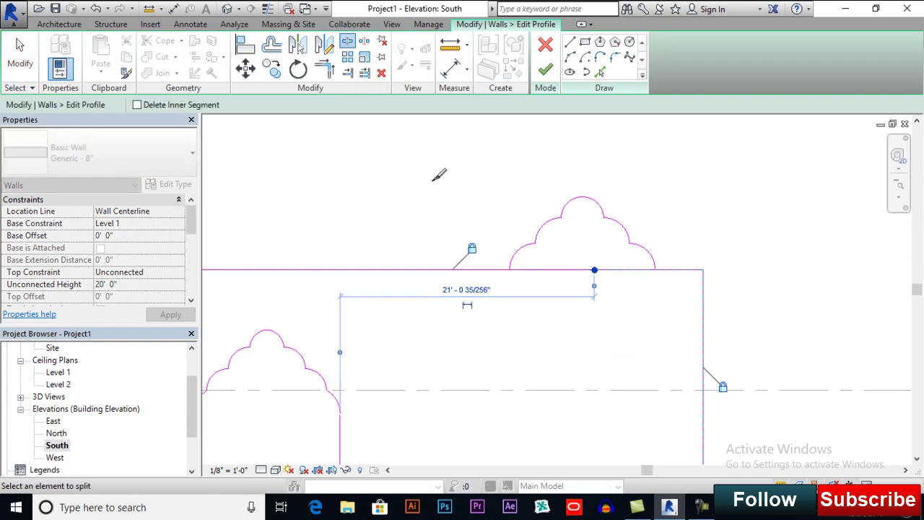
left_click(326, 69)
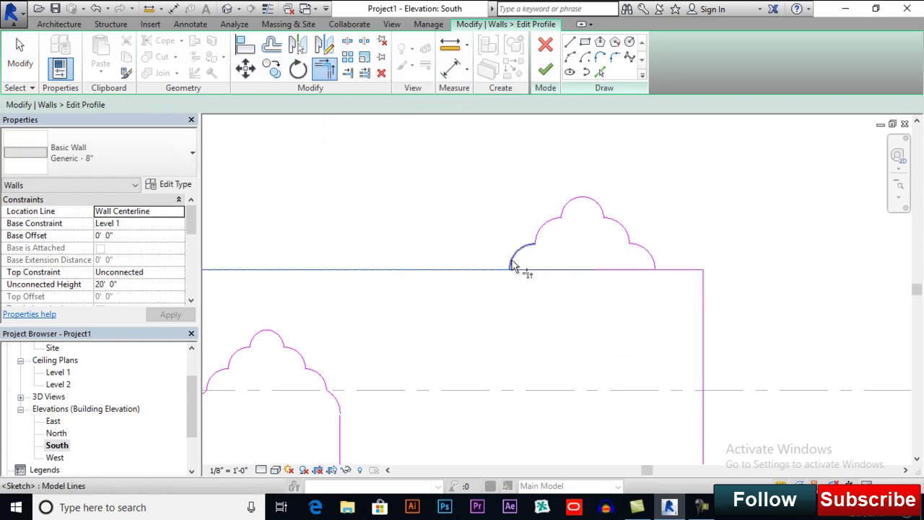
middle_click_drag(654, 289, 678, 318)
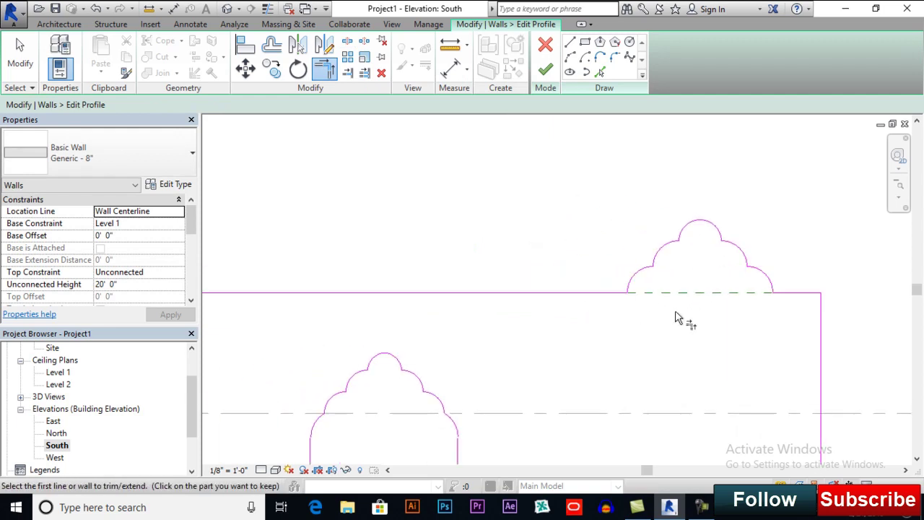
- Draw half of a stepped peak on the wall top with 1'-6" and 2'-0" steps
left_click(21, 57)
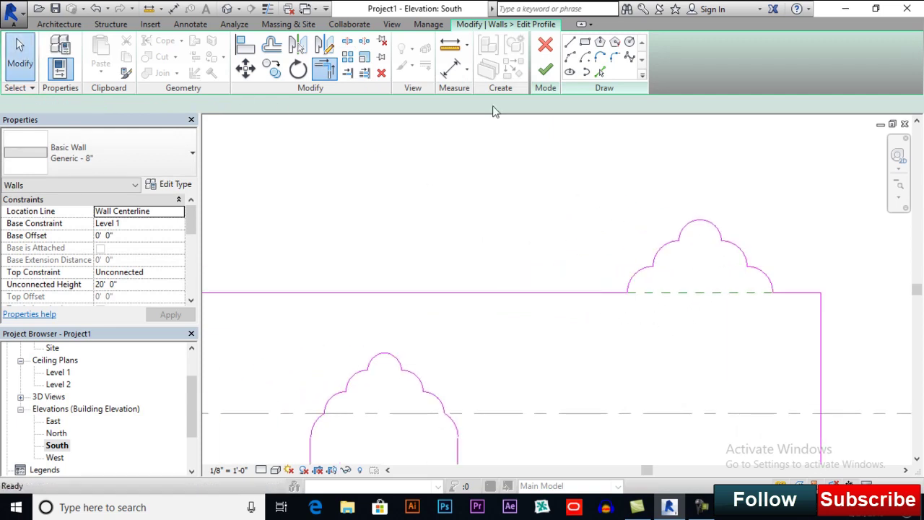
left_click(570, 44)
left_click(557, 291)
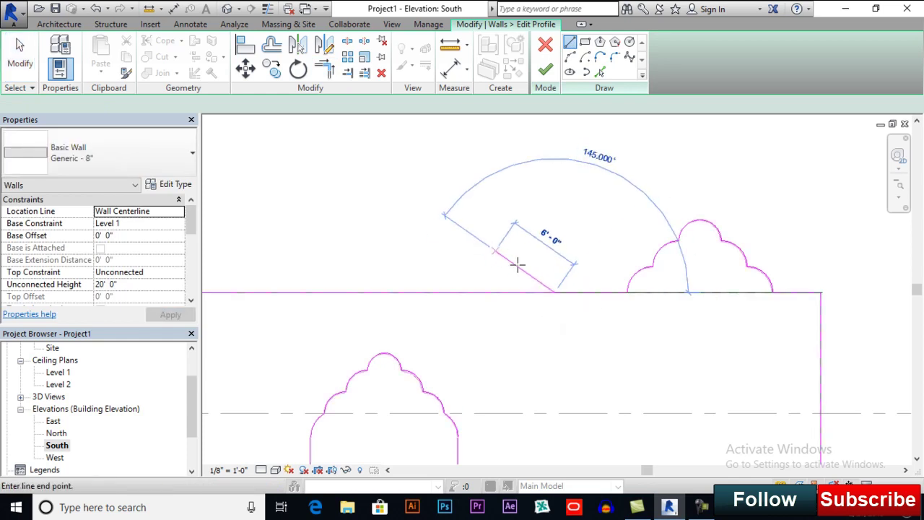
left_click(520, 269)
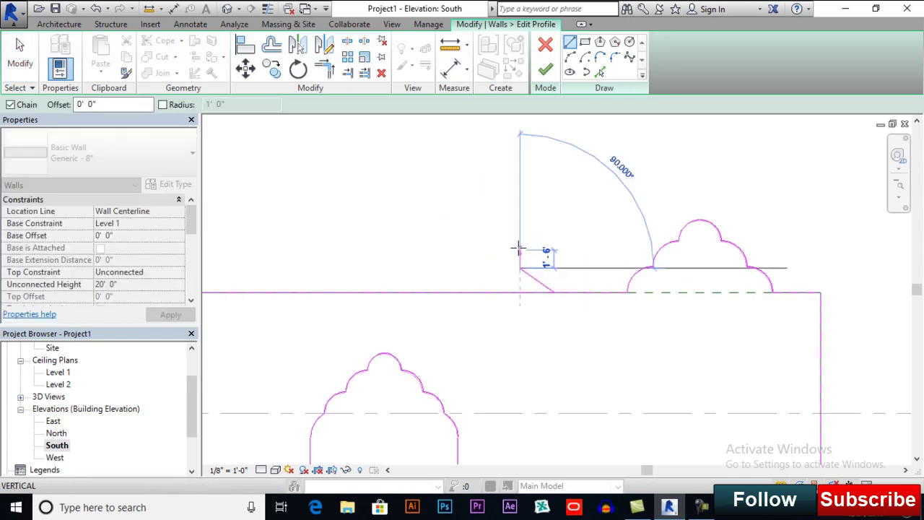
left_click(497, 248)
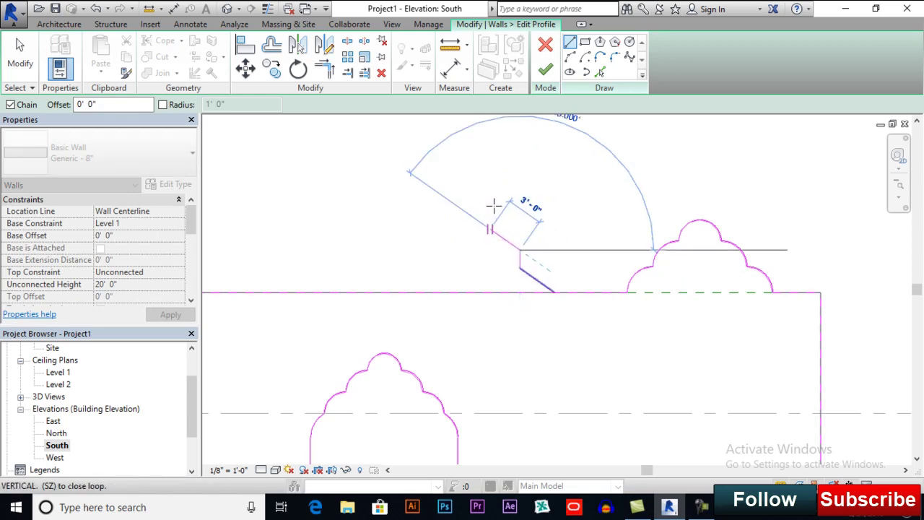
left_click(492, 206)
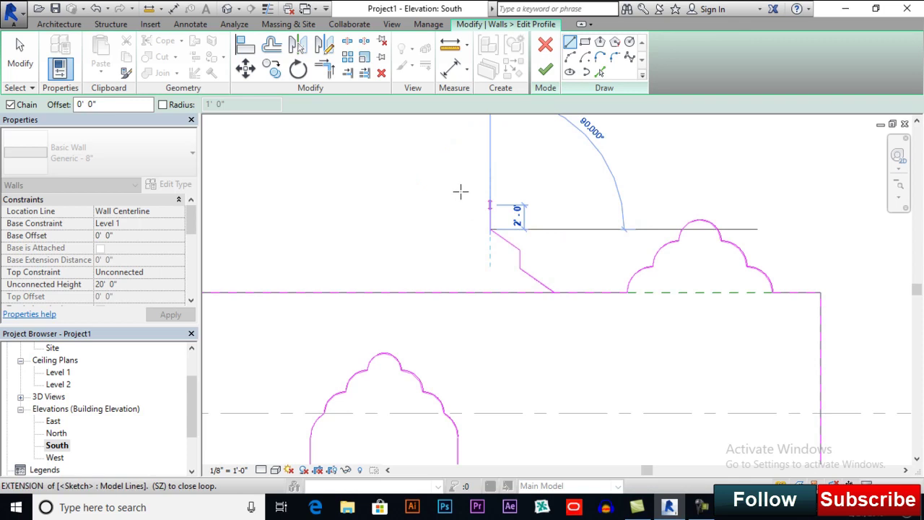
left_click(461, 195)
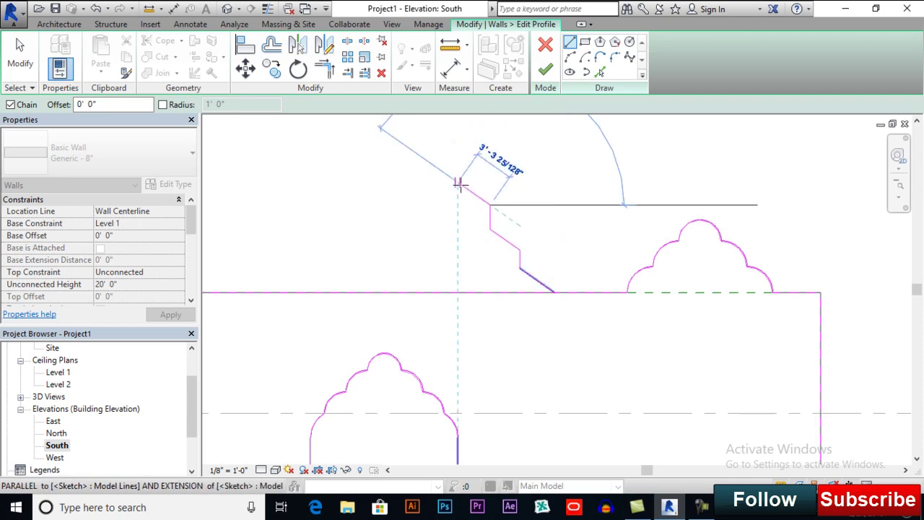
left_click(458, 183)
key("Escape")
key("Escape")
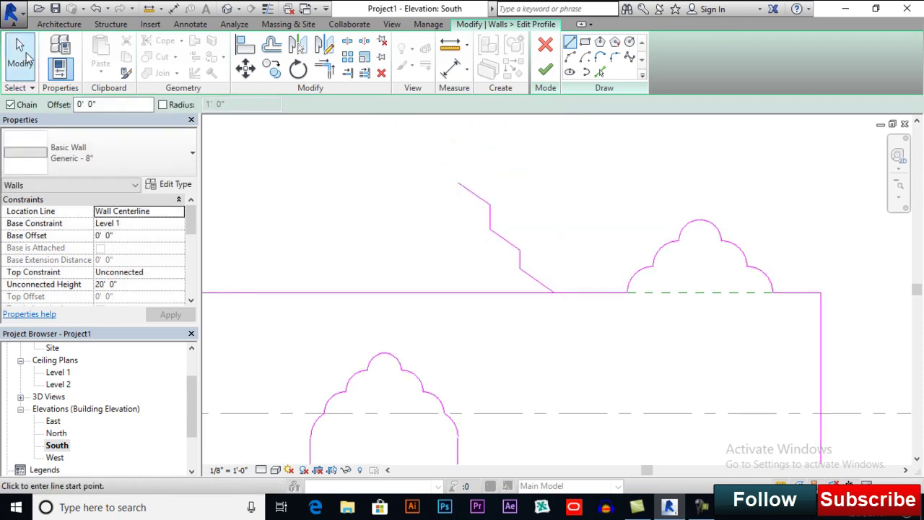
- Mirror the half stepped shape about its peak to complete it
mouse_move(510, 179)
left_mouse_down()
mouse_move(495, 268)
mouse_move(472, 280)
left_mouse_up()
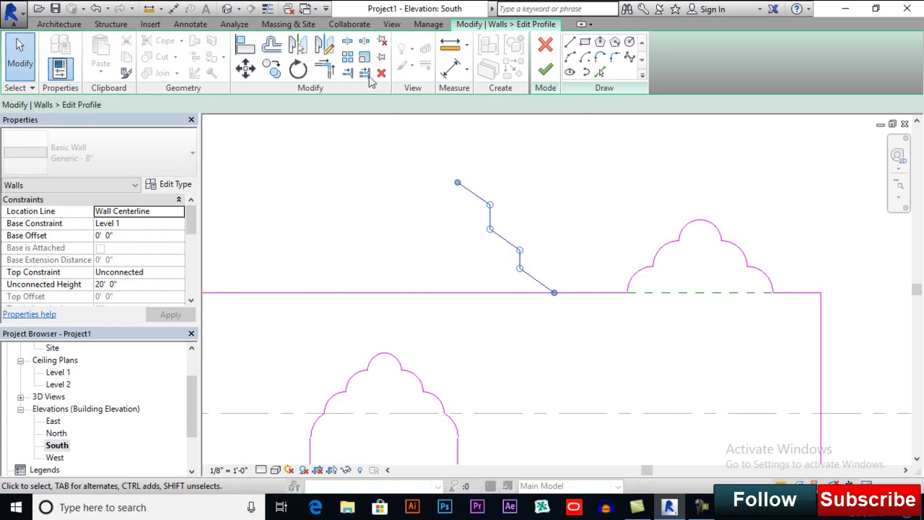
key("d")
key("m")
left_click(457, 184)
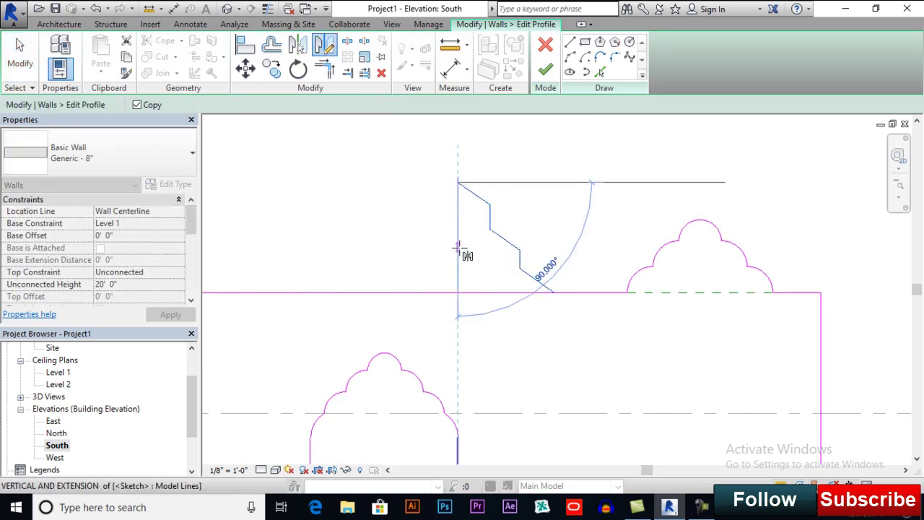
left_click(458, 249)
left_click(470, 309)
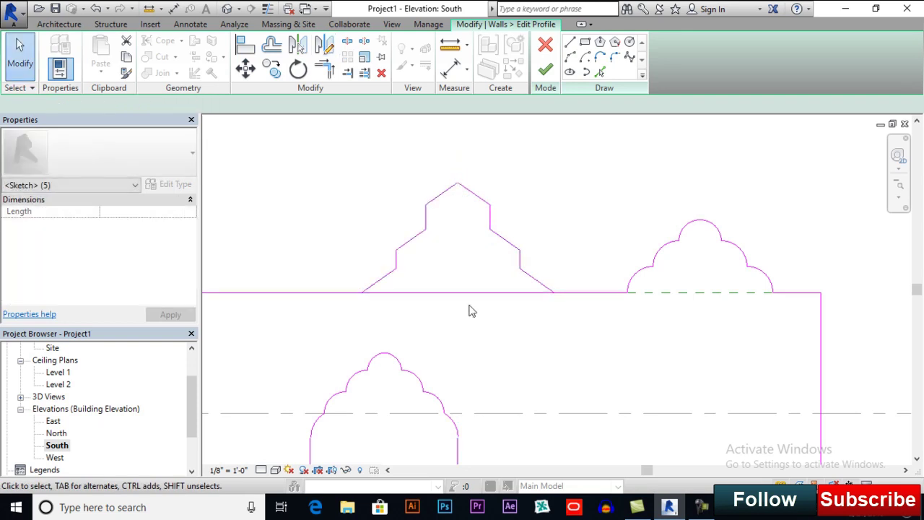
- Split the top line under the stepped shape and trim it to both diagonals
left_click(347, 41)
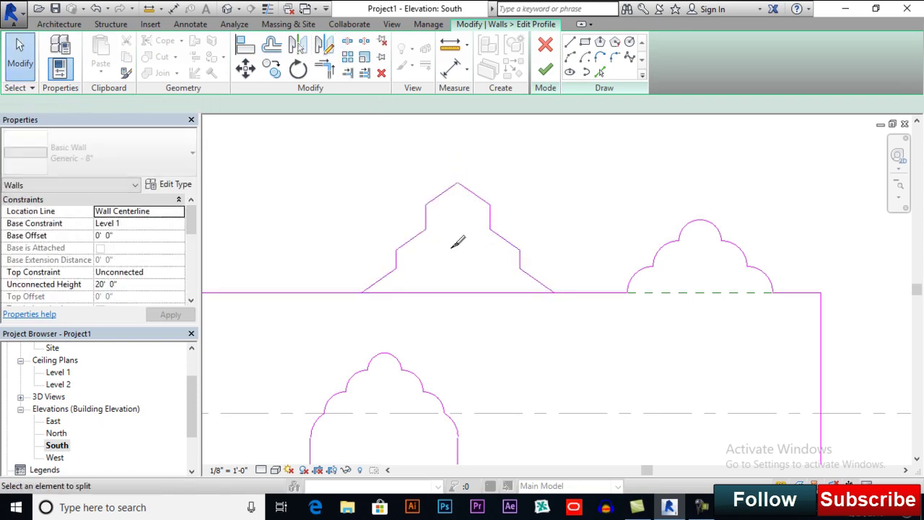
left_click(466, 291)
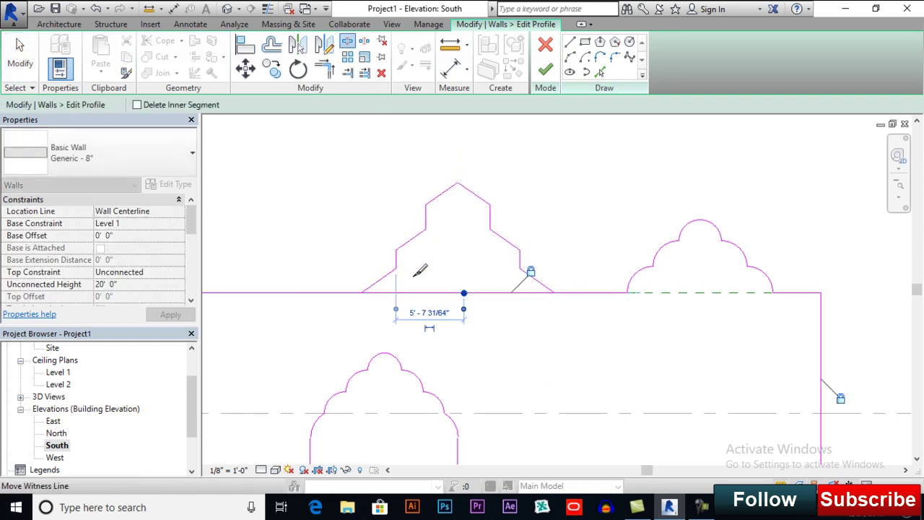
left_click(330, 70)
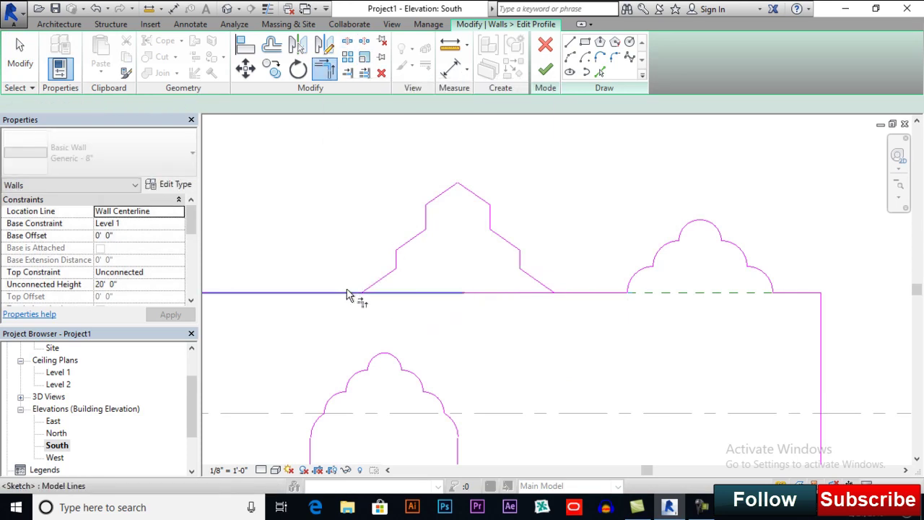
left_click(347, 293)
left_click(374, 283)
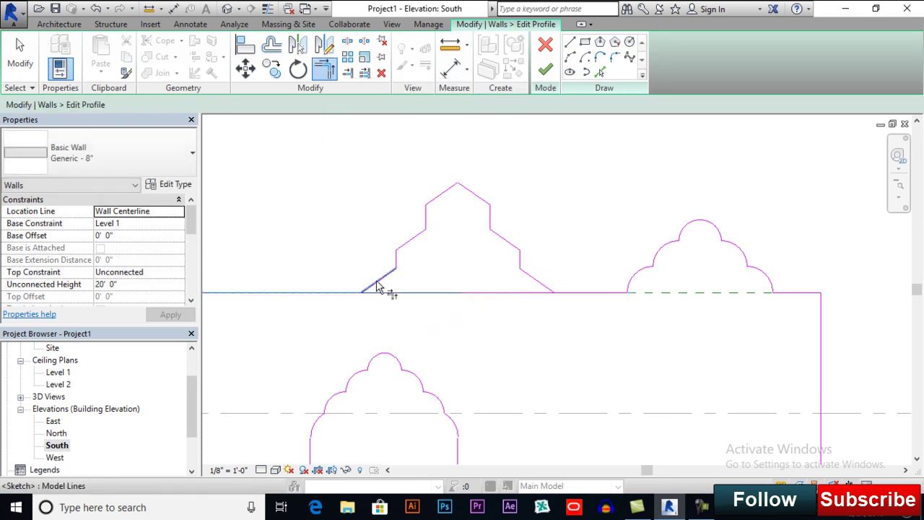
left_click(546, 289)
scroll(536, 210, "down", 2)
scroll(546, 264, "down", 3)
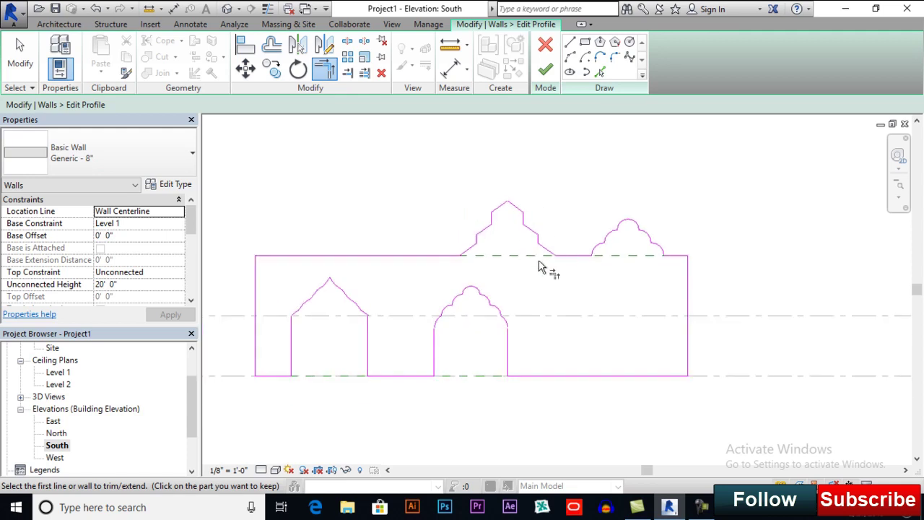
- Finish the wall profile edit and open the default 3D view
left_click(547, 70)
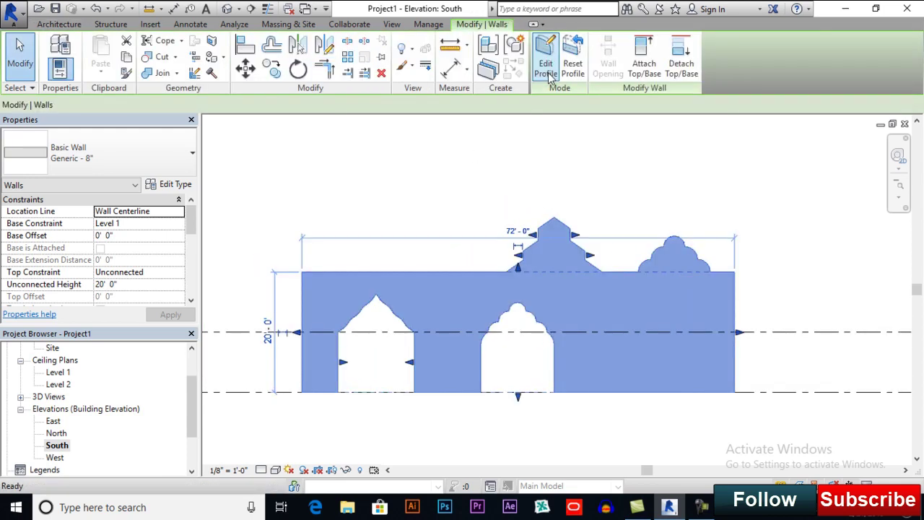
left_click(608, 183)
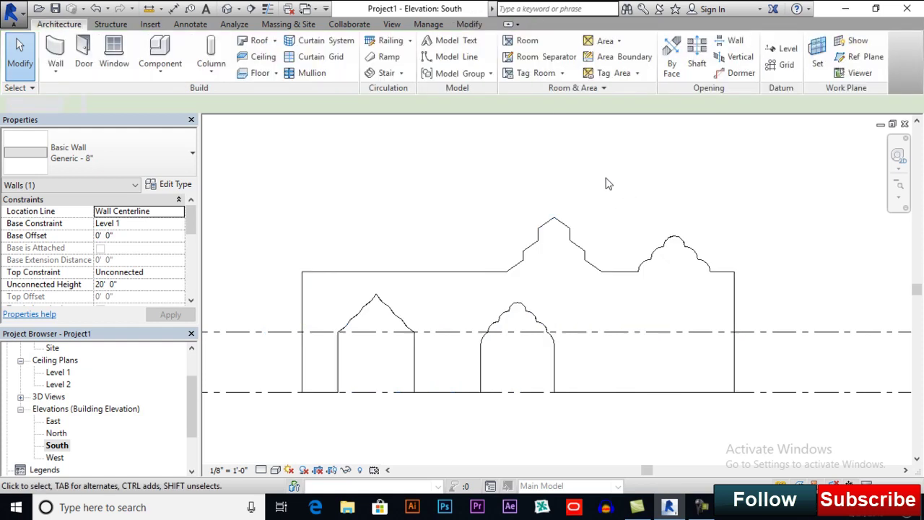
left_click(226, 11)
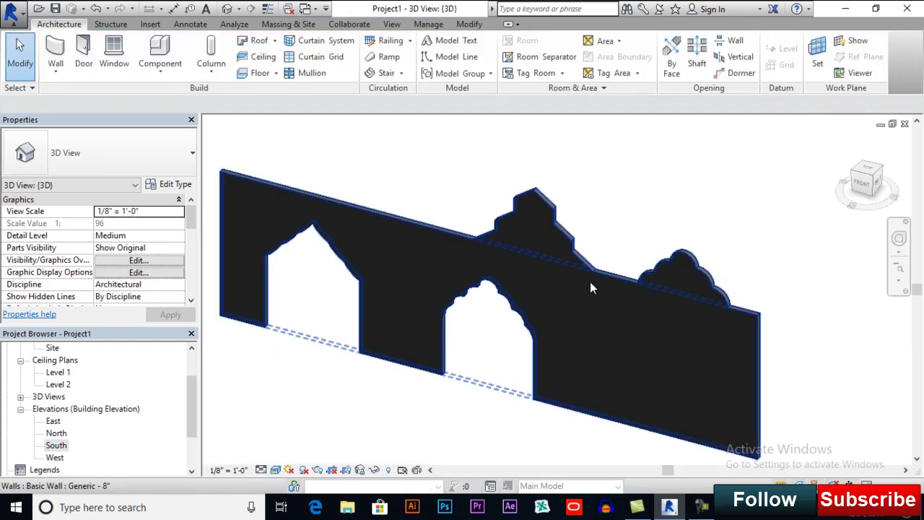
- Orbit and pan the 3D view to face the wall's arched openings and parapet shapes
middle_click_drag(609, 287, 734, 280, "shift")
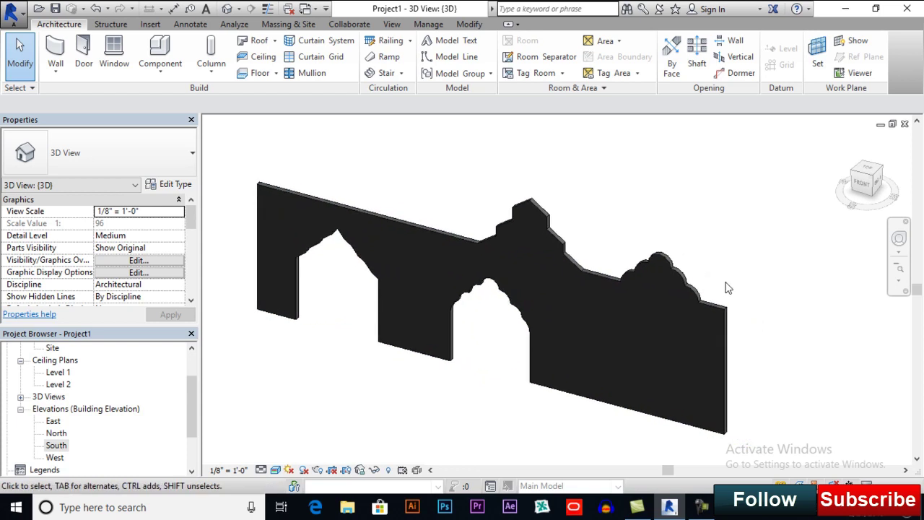
middle_click_drag(743, 275, 749, 290)
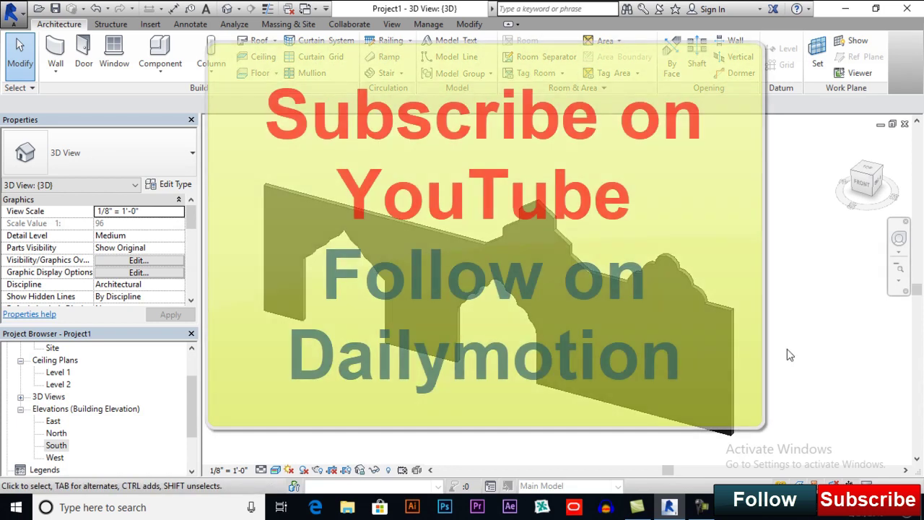